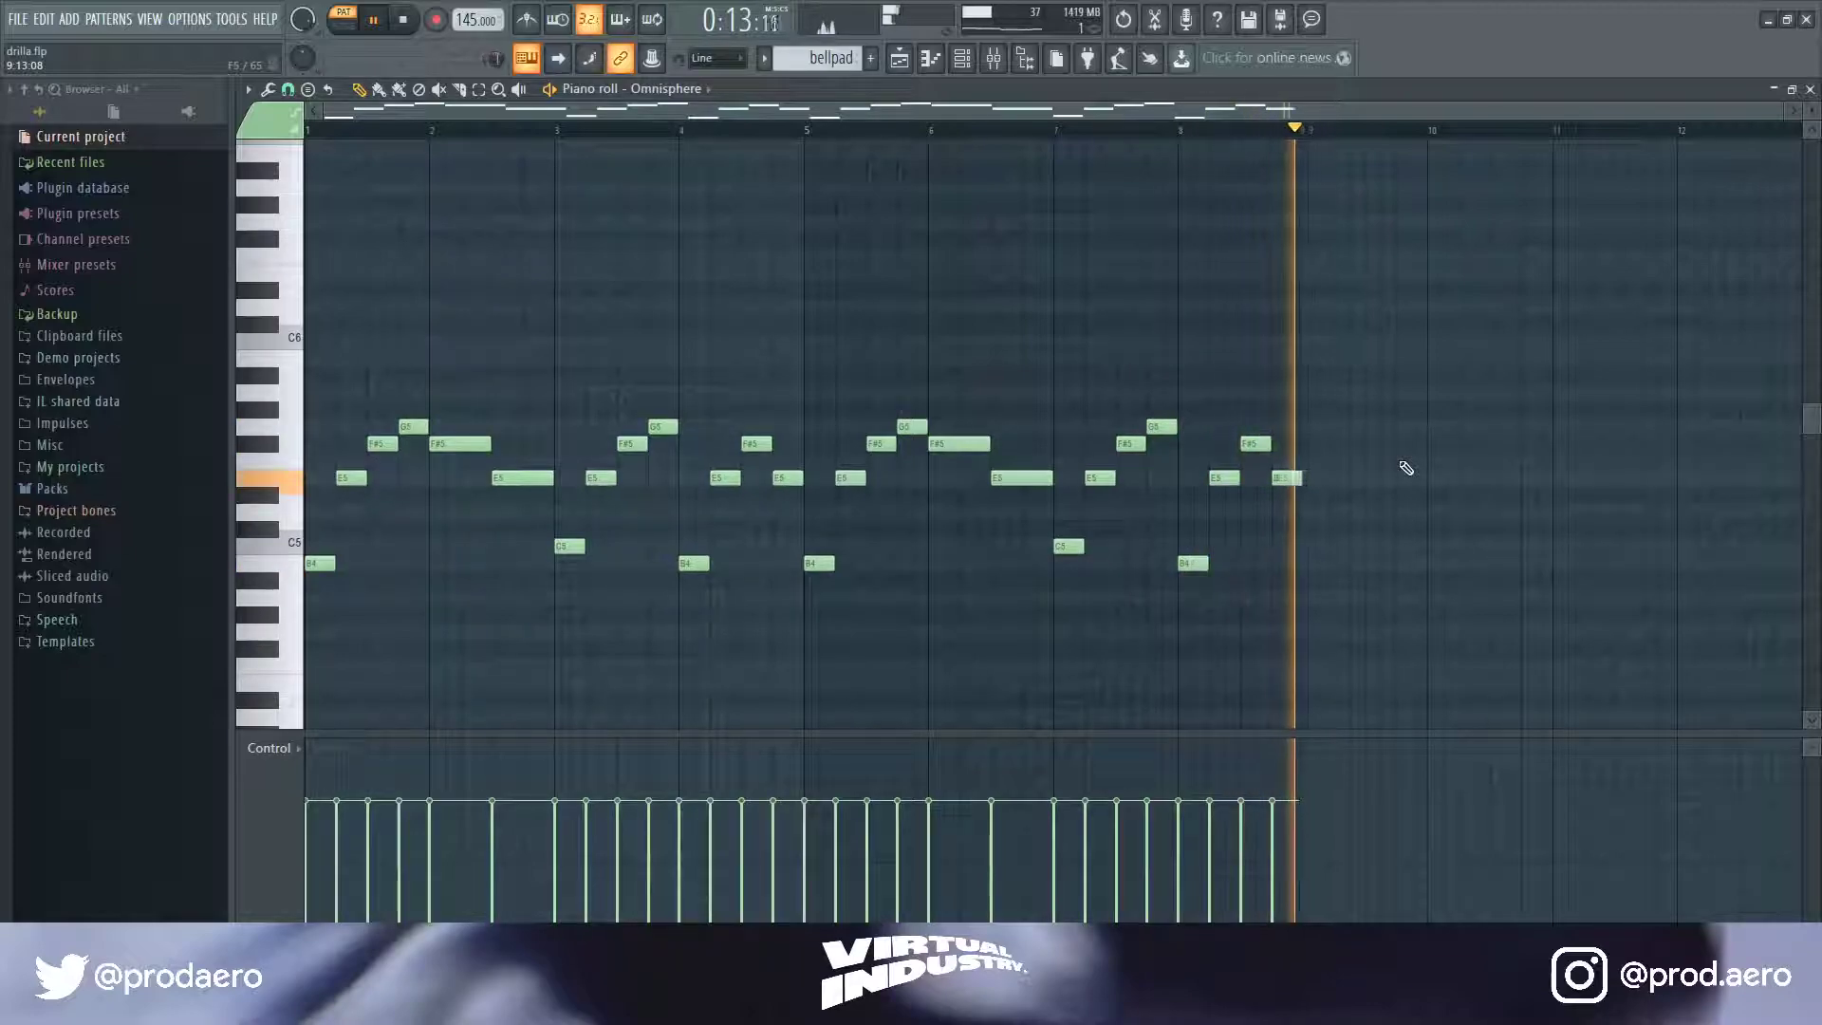
- Stop the bellpad playback, then review the notes of the bellpad2 pattern in the piano roll and return to the playlist
{"action": "key", "text": "space"}
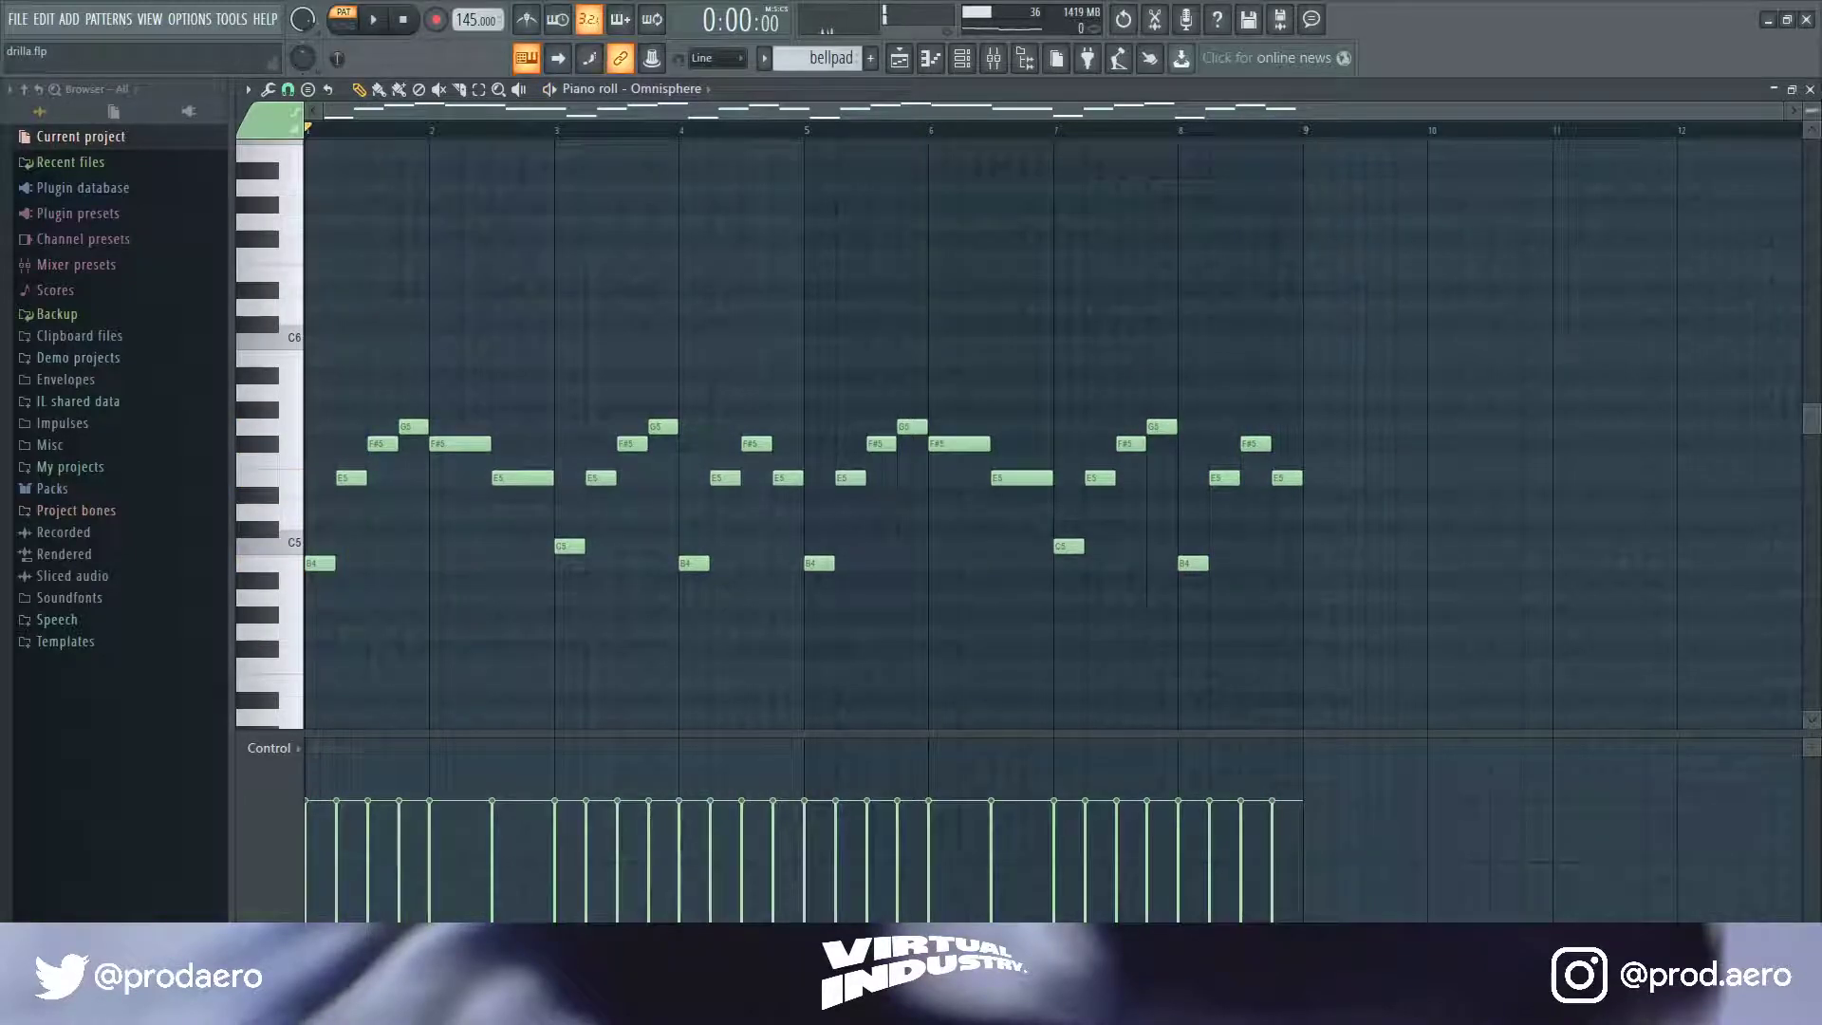
{"action": "left_click", "coordinate": [1810, 89]}
{"action": "double_click", "coordinate": [297, 226]}
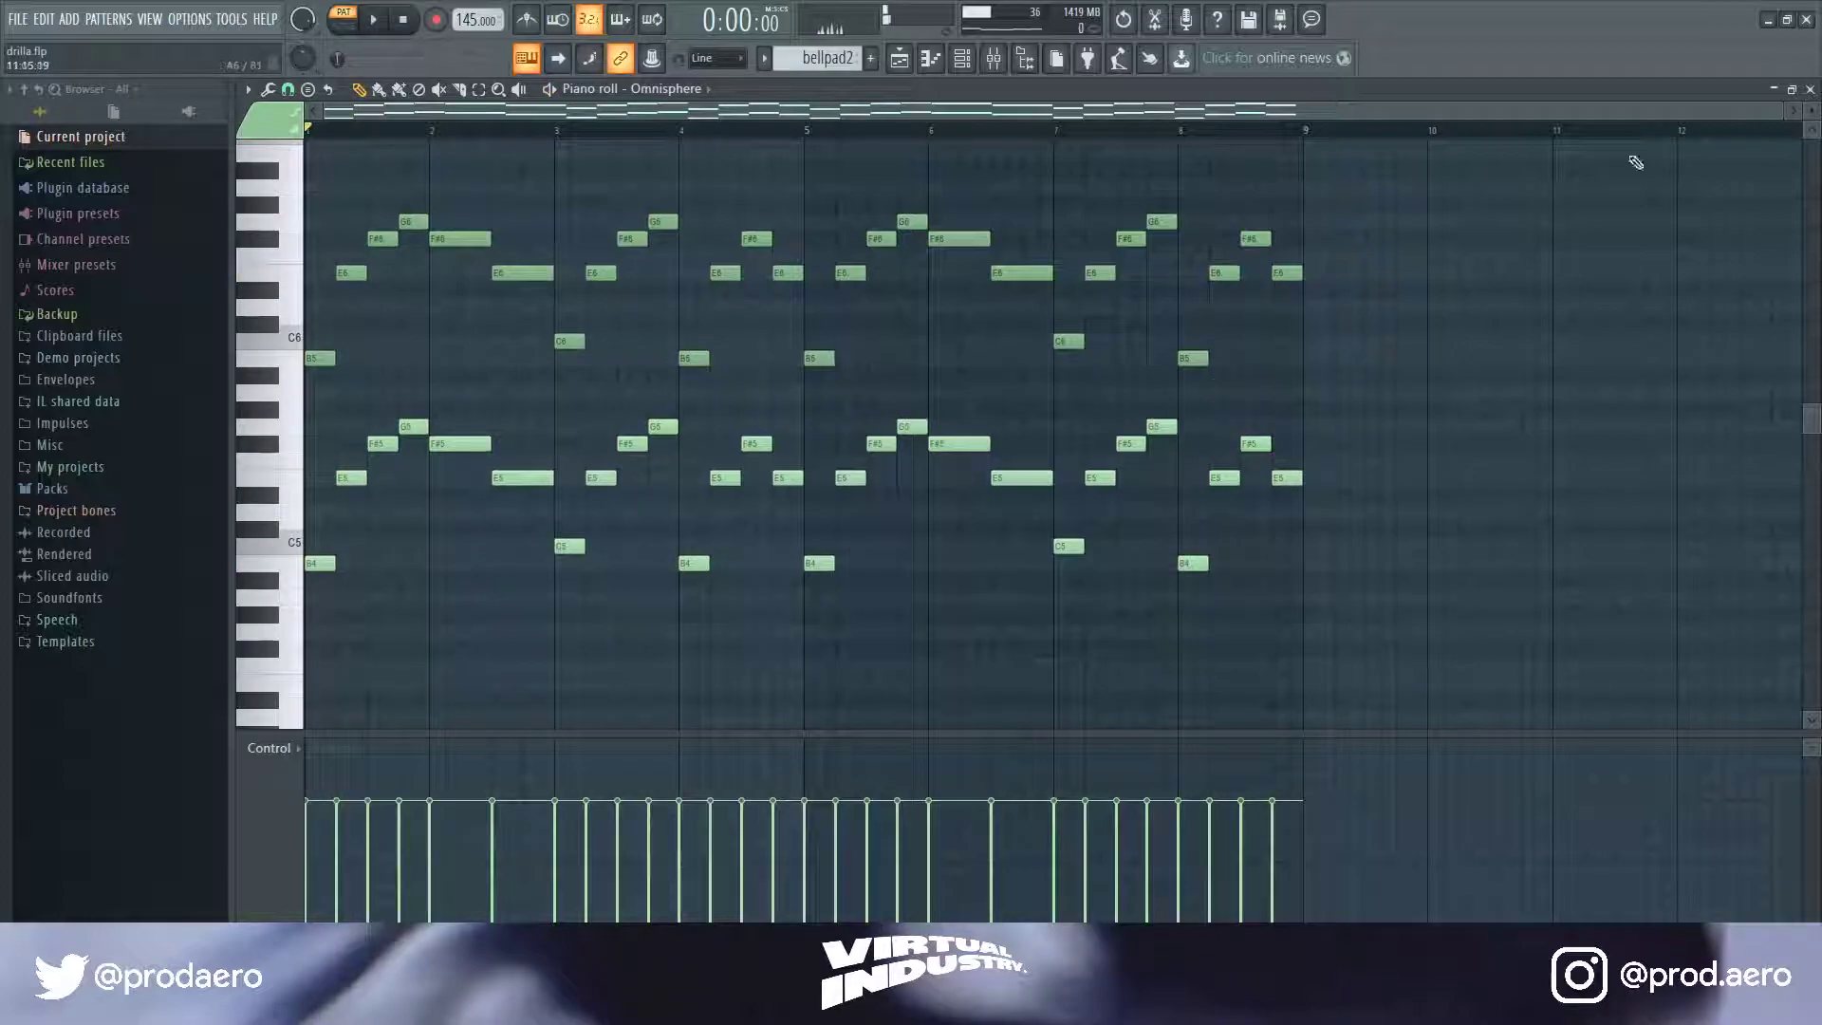
{"action": "left_click", "coordinate": [1810, 89]}
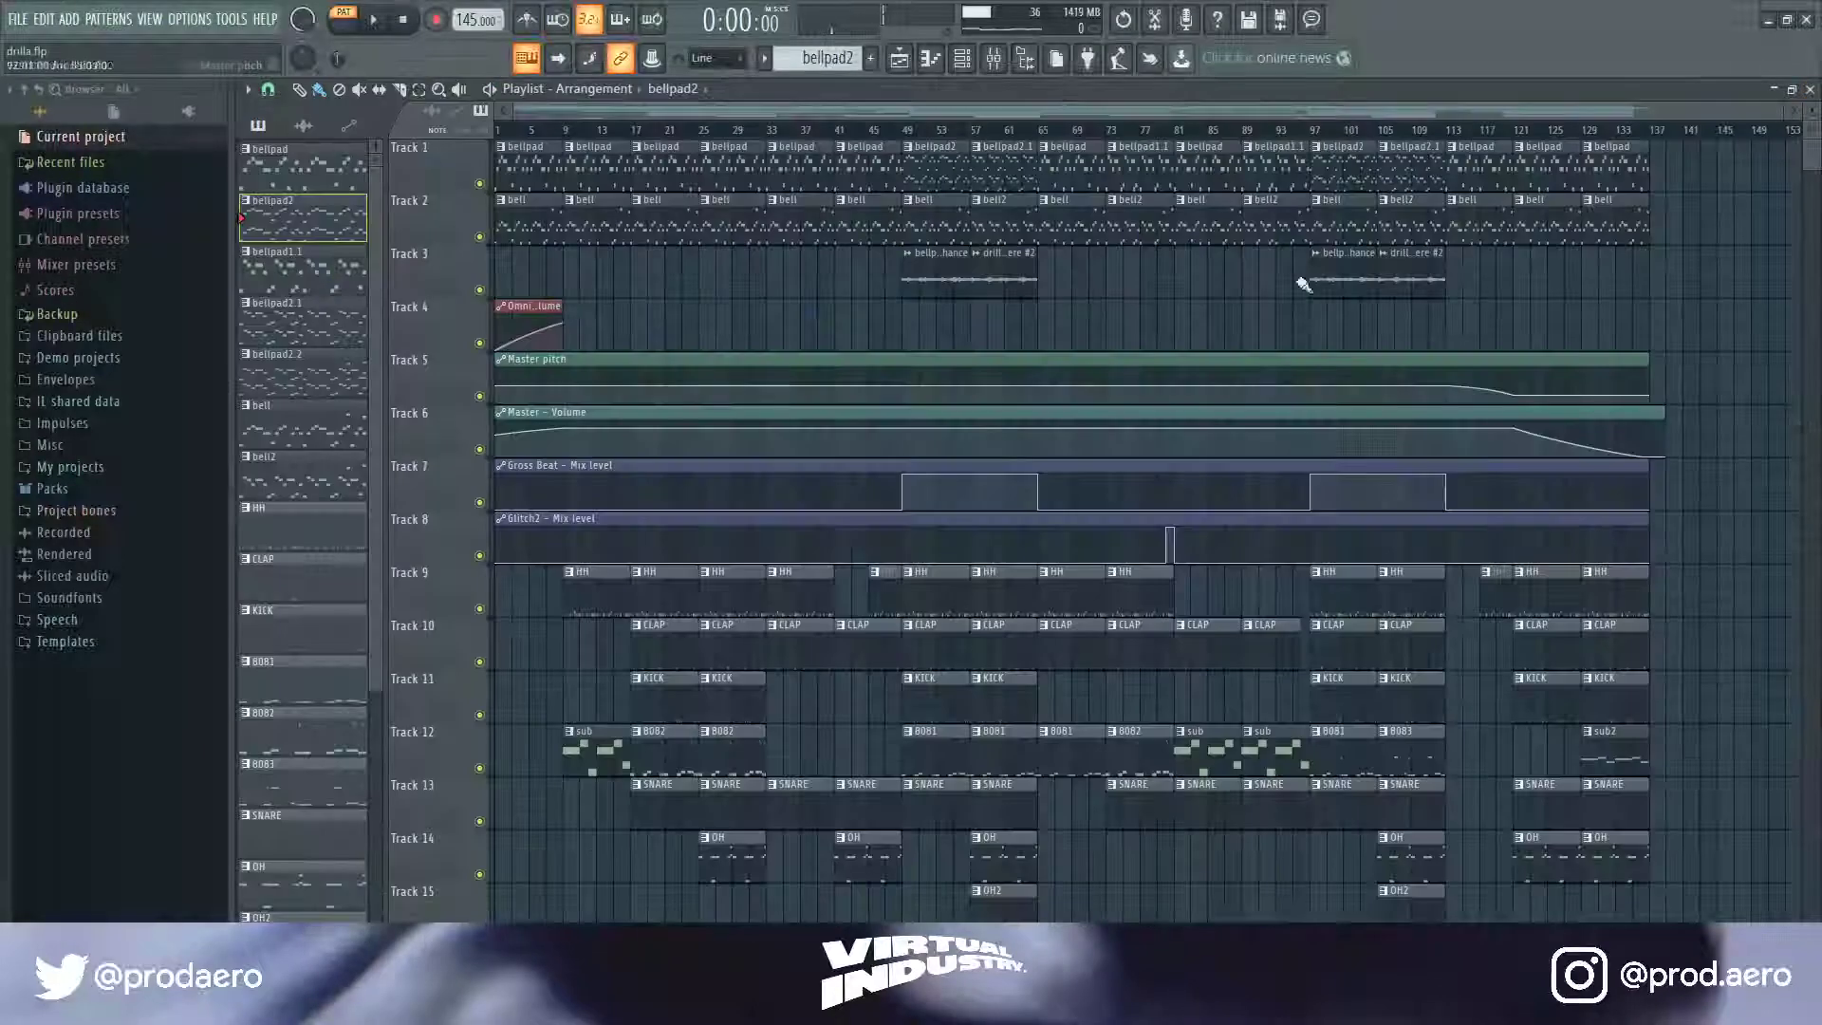
- Review the notes of the bellpad1.1 and bellpad2.1 patterns in the piano roll, returning to the playlist after each
{"action": "left_click", "coordinate": [353, 288]}
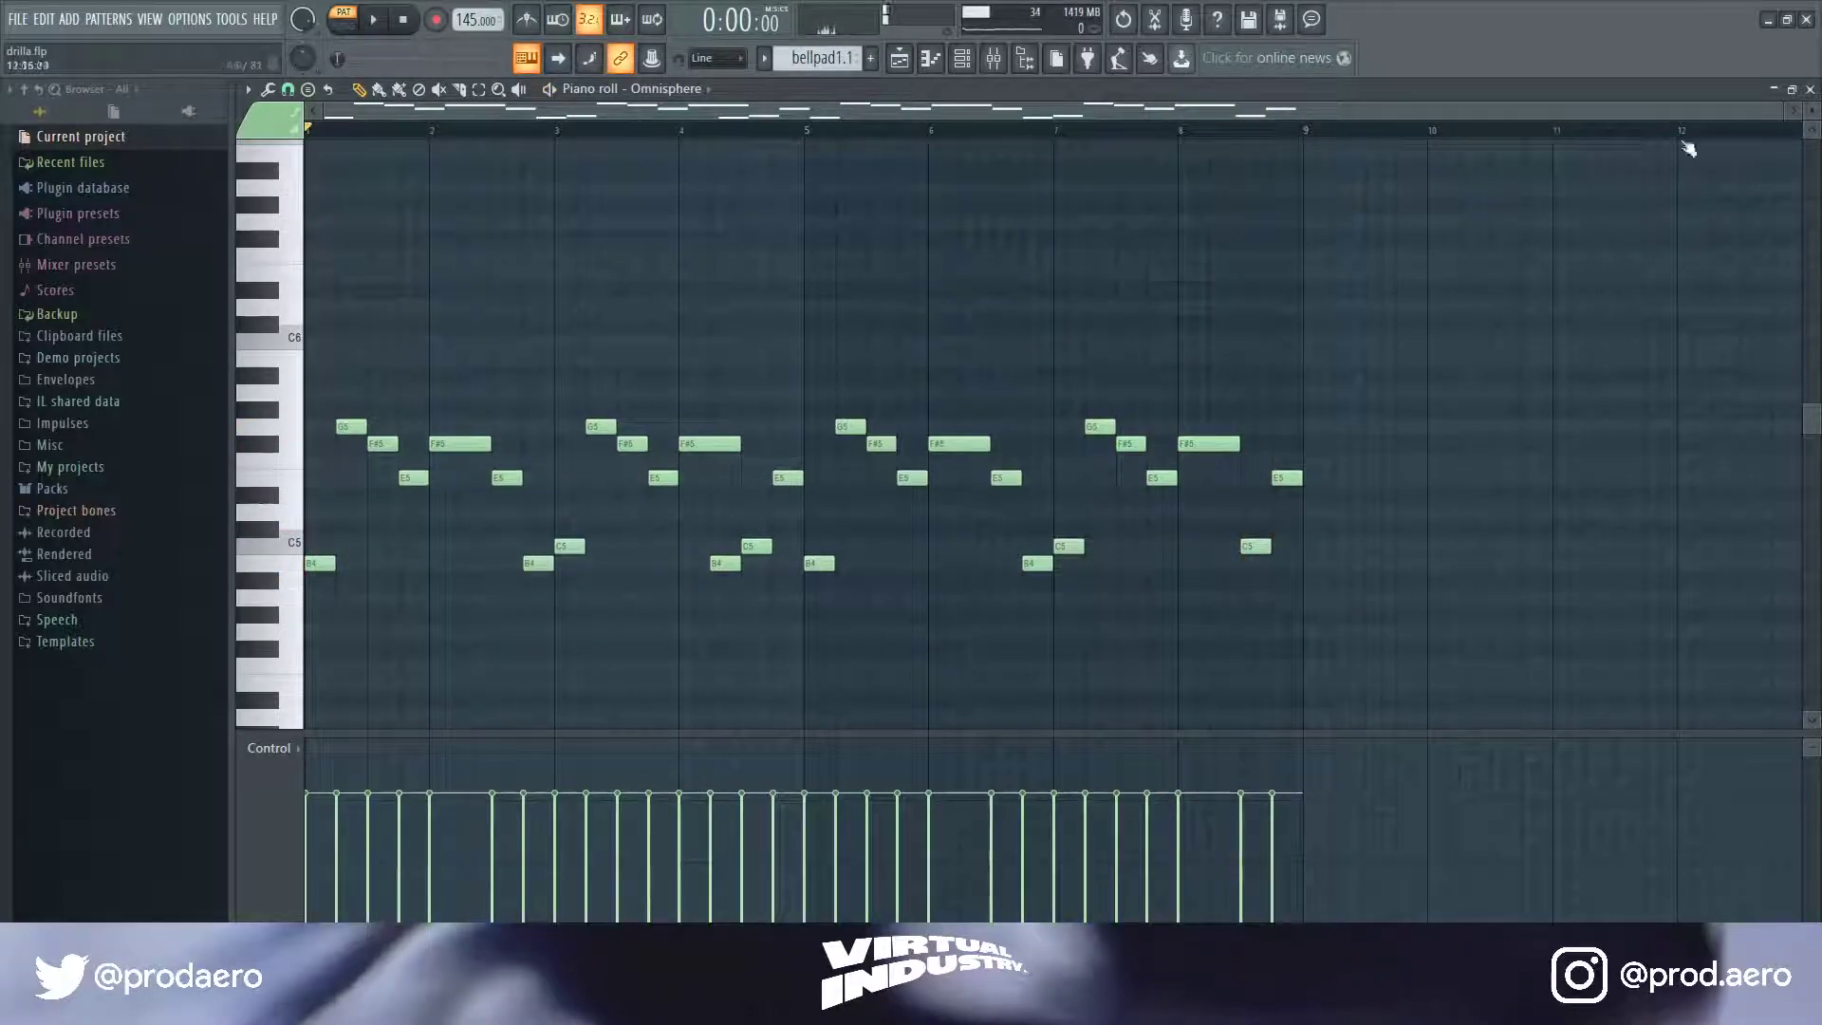
{"action": "left_click", "coordinate": [1809, 89]}
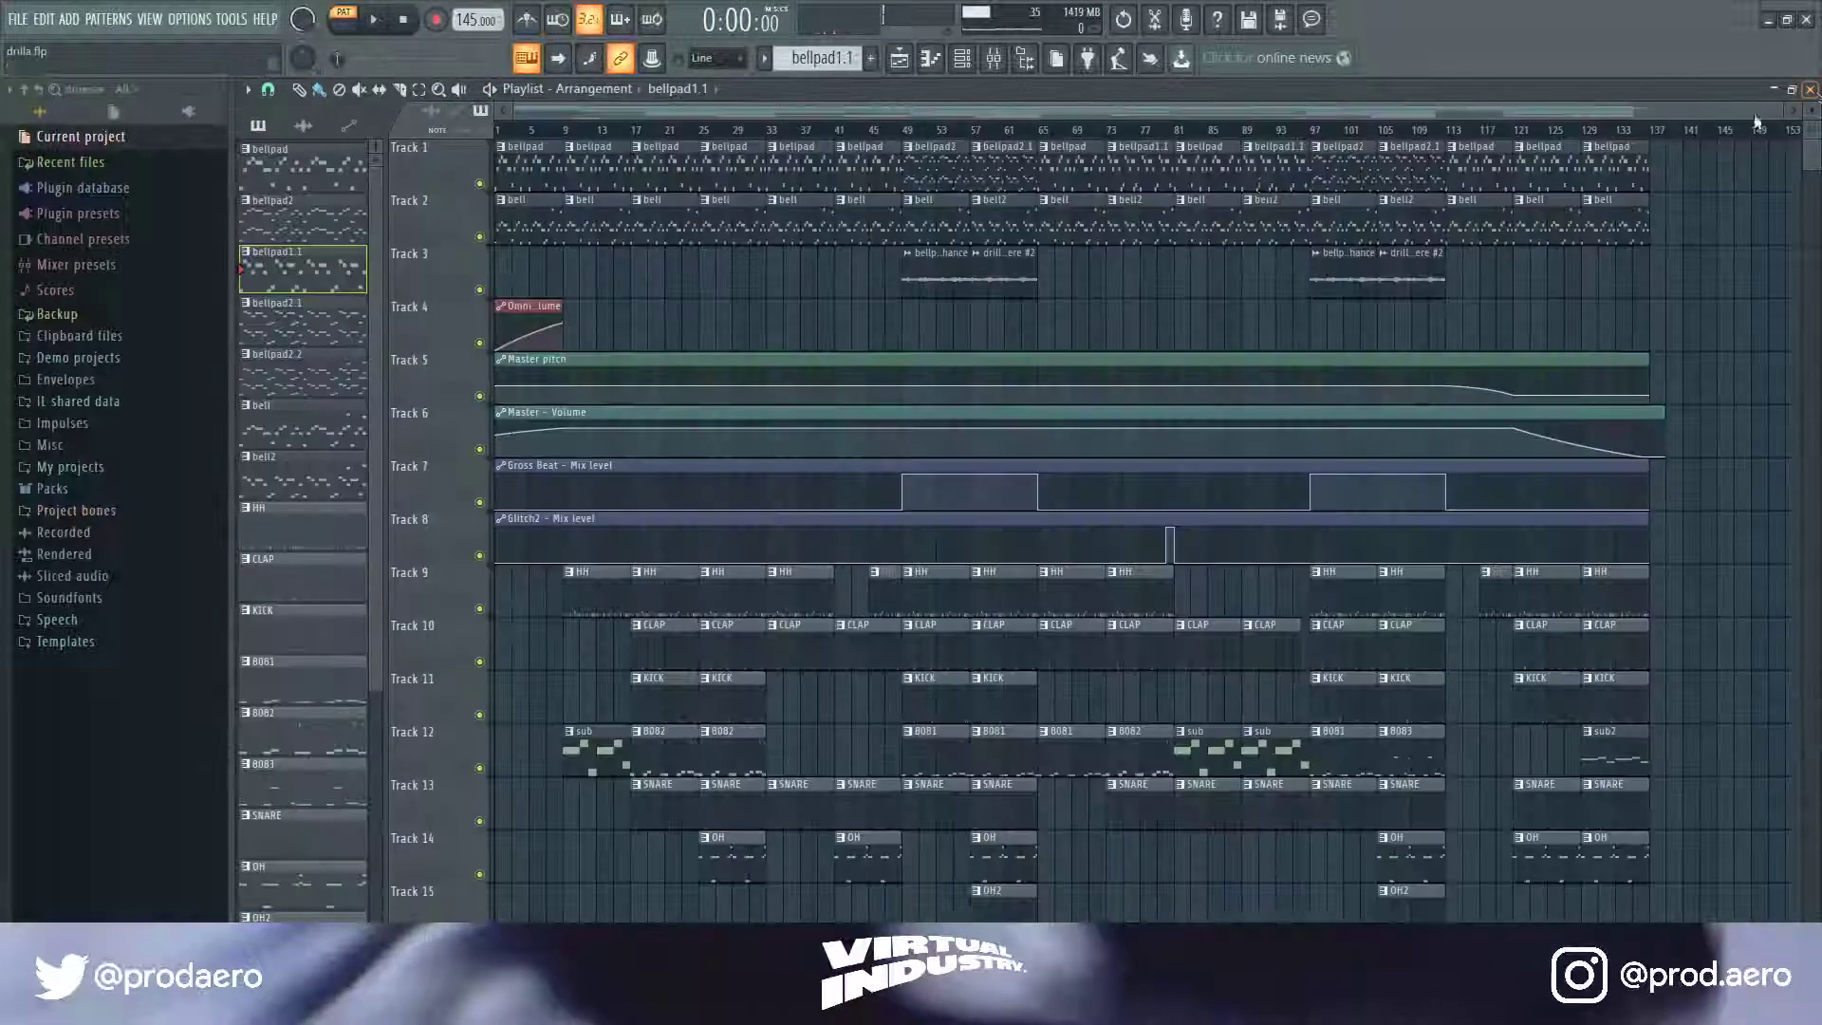
{"action": "double_click", "coordinate": [334, 334]}
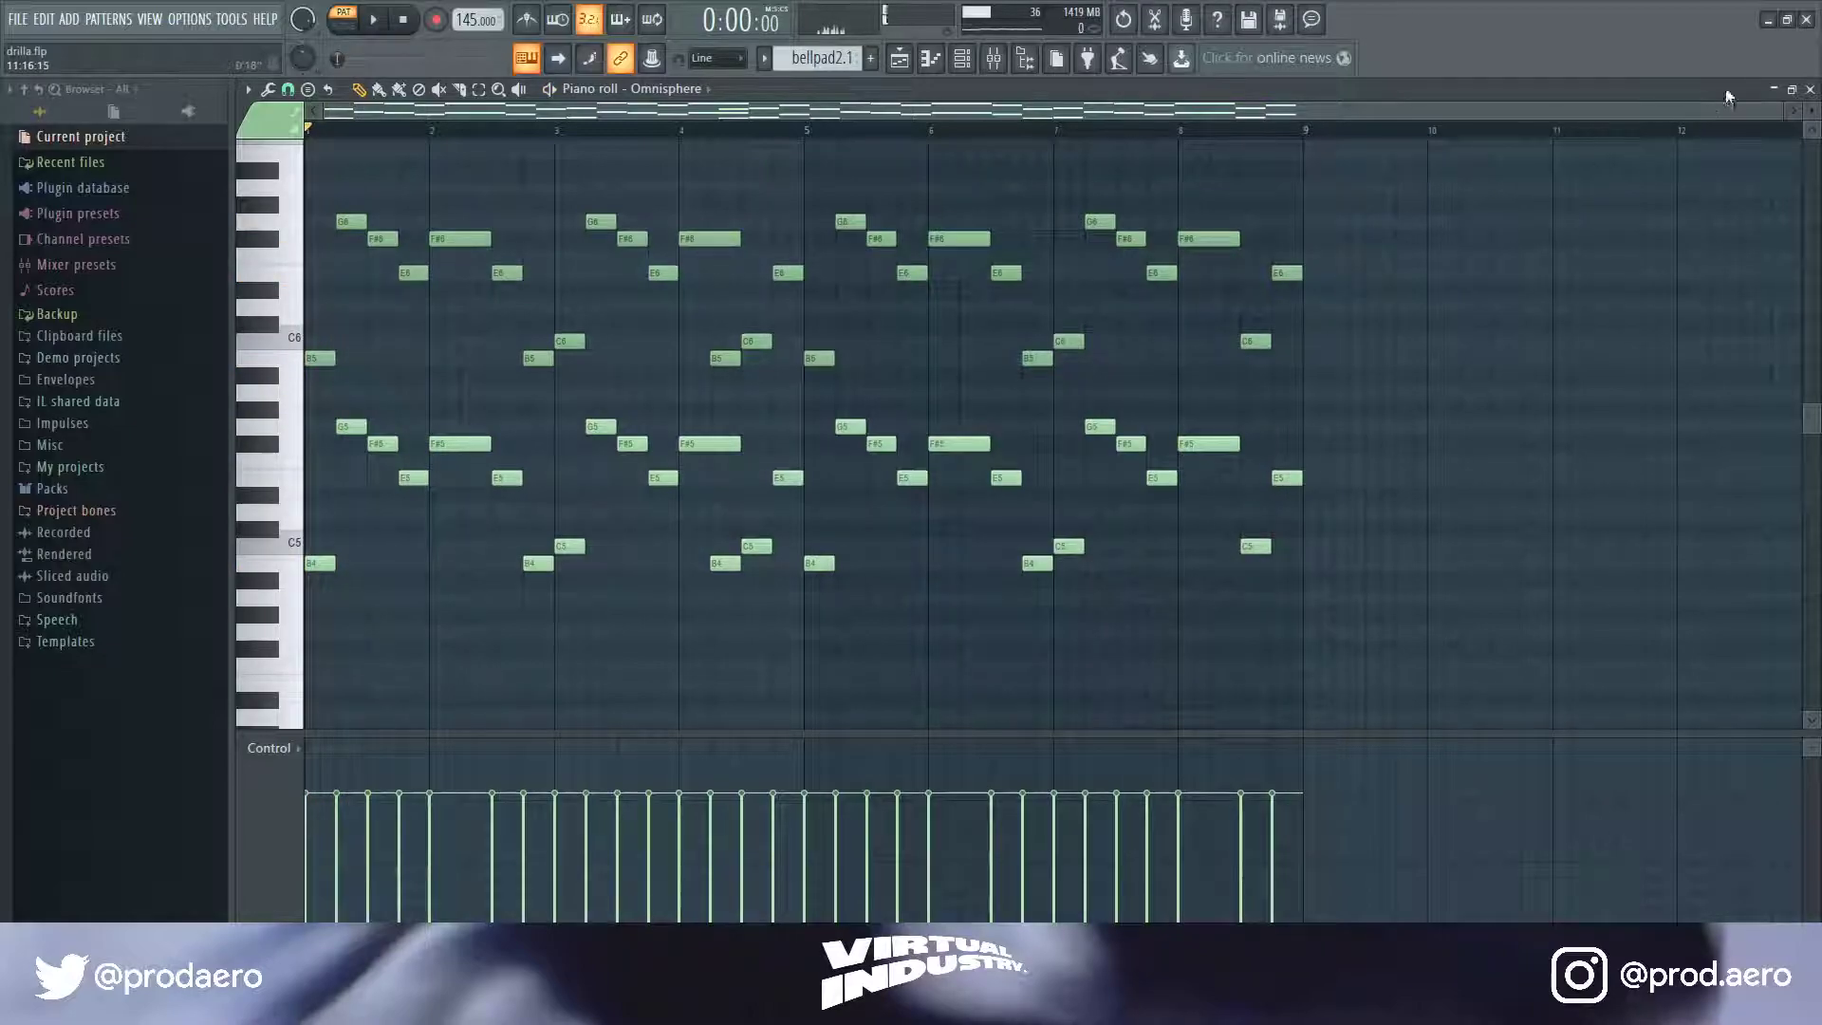
{"action": "left_click", "coordinate": [1809, 90]}
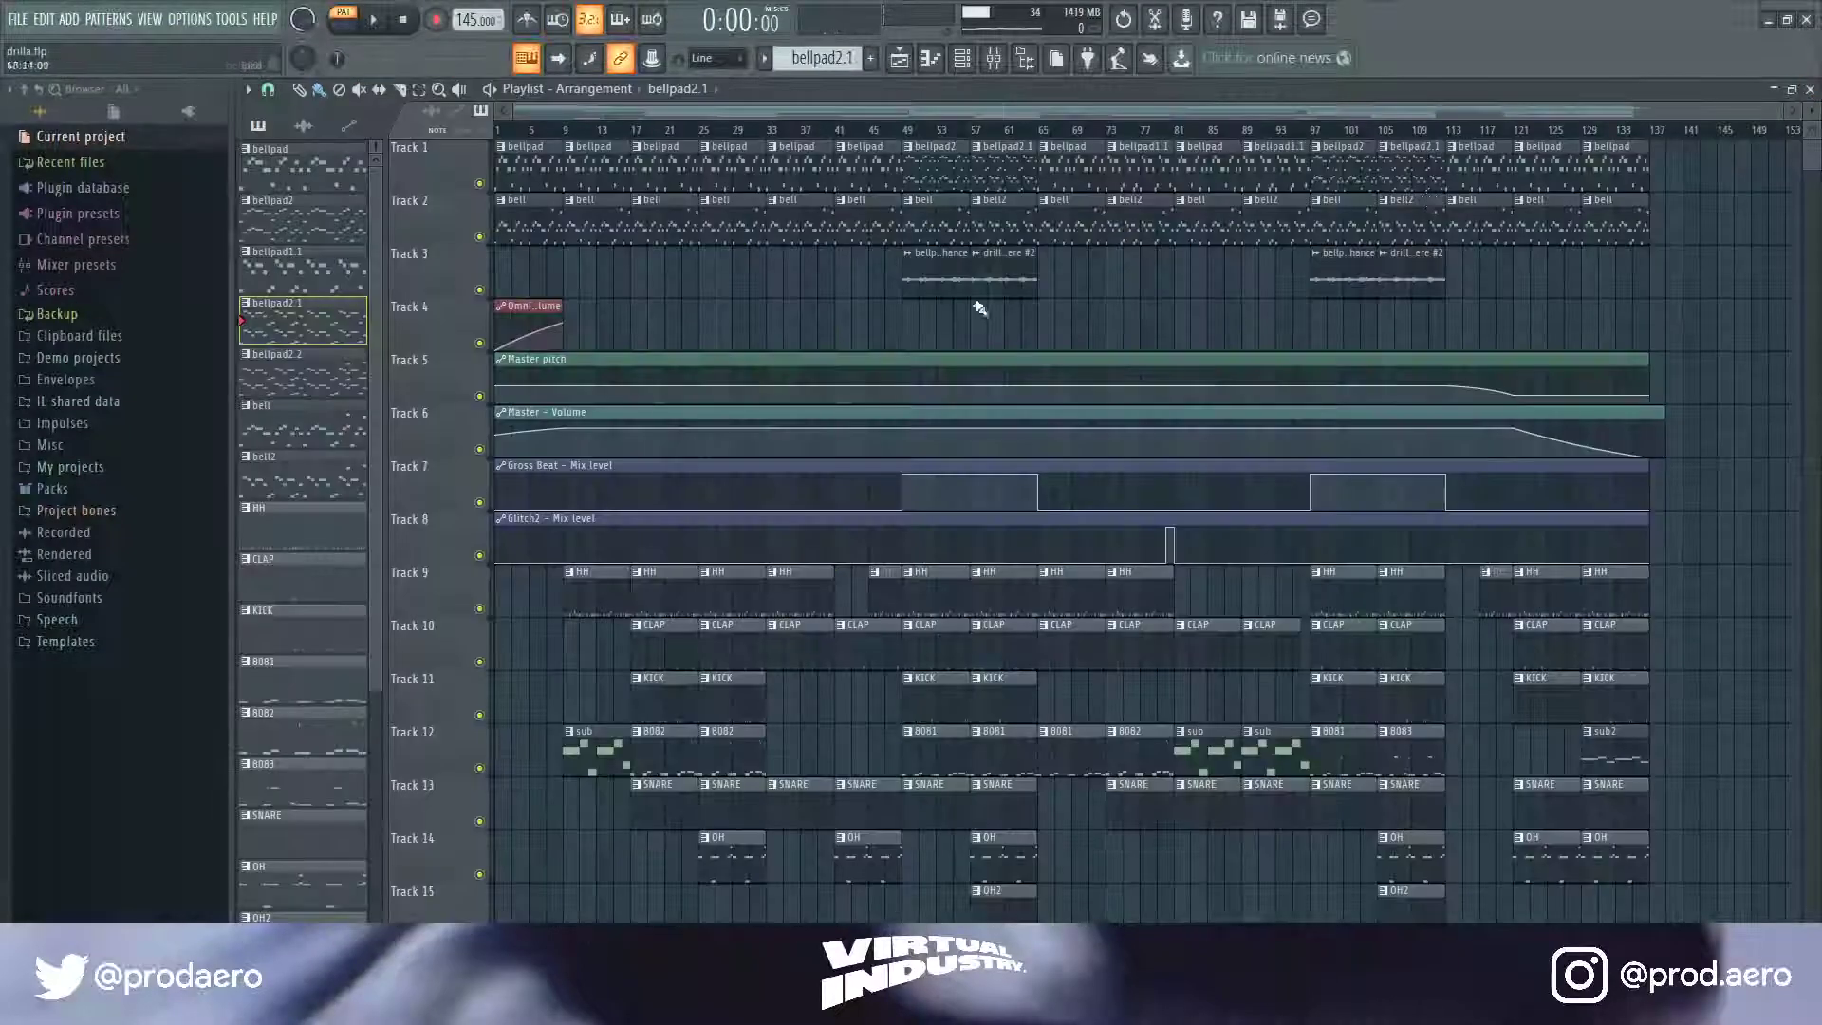
- Review the bell and bell2 melody patterns in the piano roll, returning to the playlist after each
{"action": "double_click", "coordinate": [306, 437]}
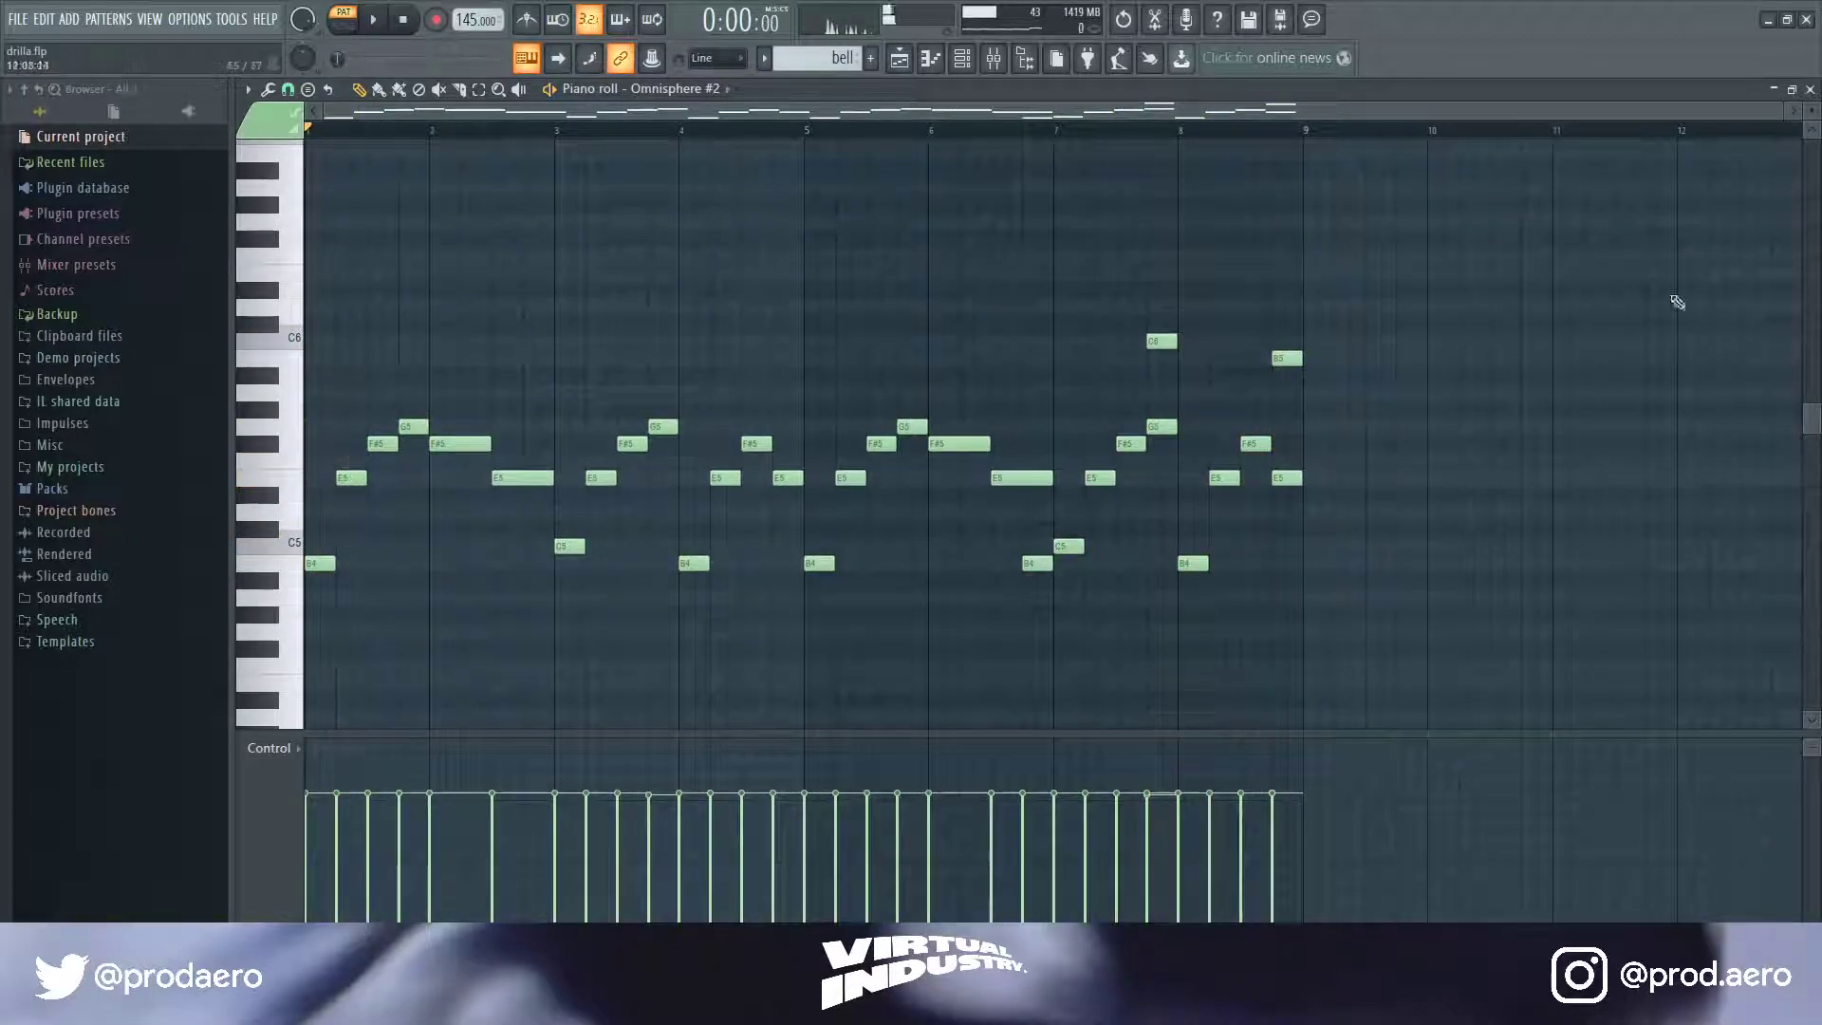
{"action": "left_click", "coordinate": [1810, 90]}
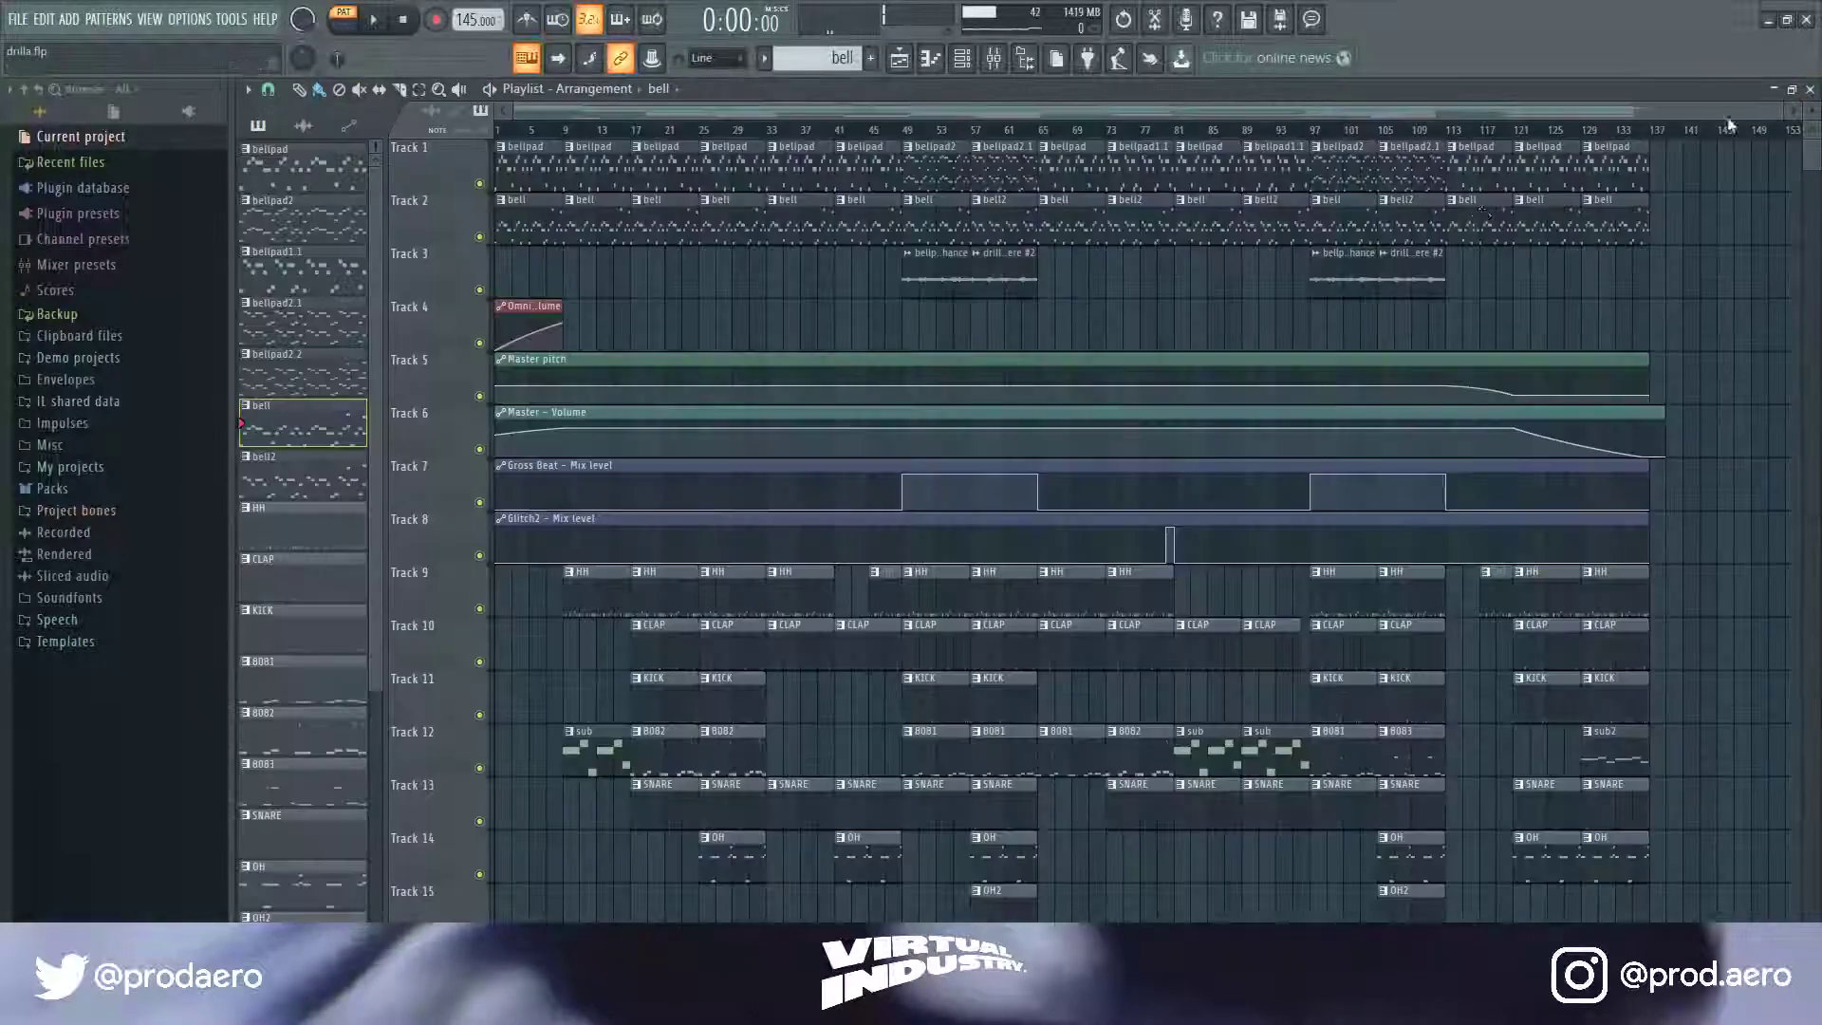
{"action": "double_click", "coordinate": [318, 477]}
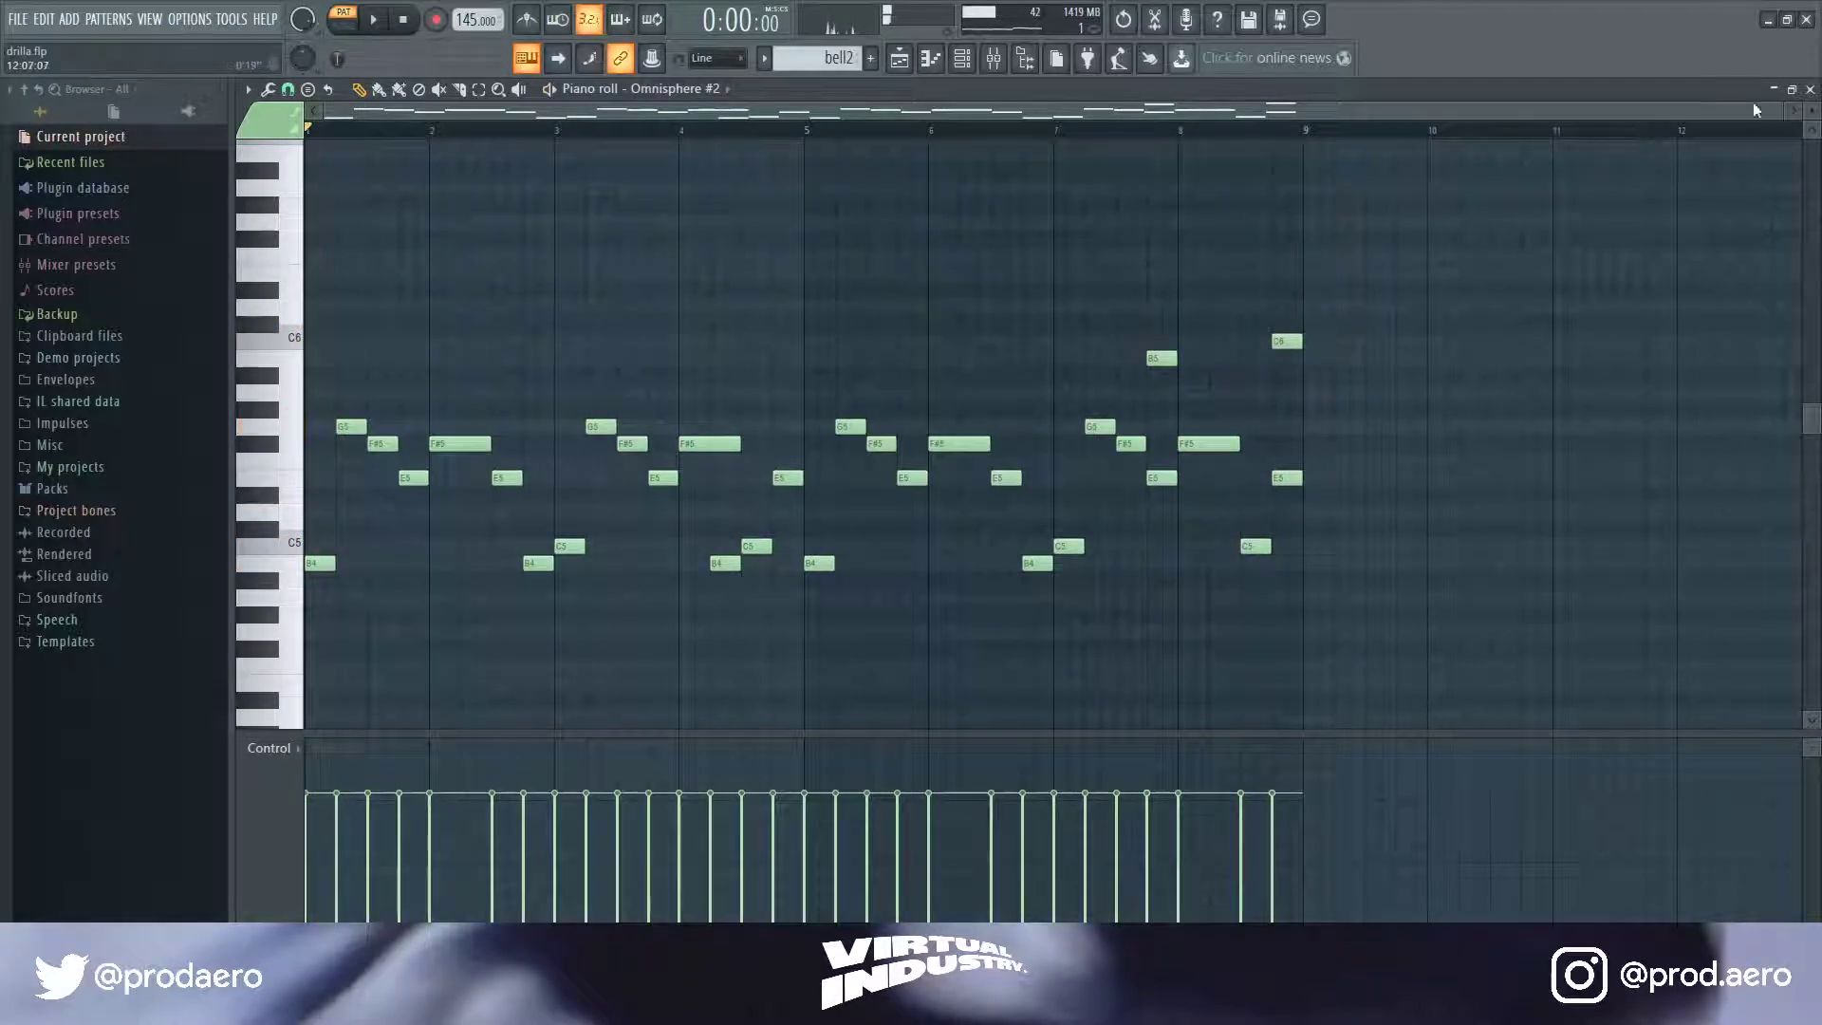
{"action": "left_click", "coordinate": [1810, 89]}
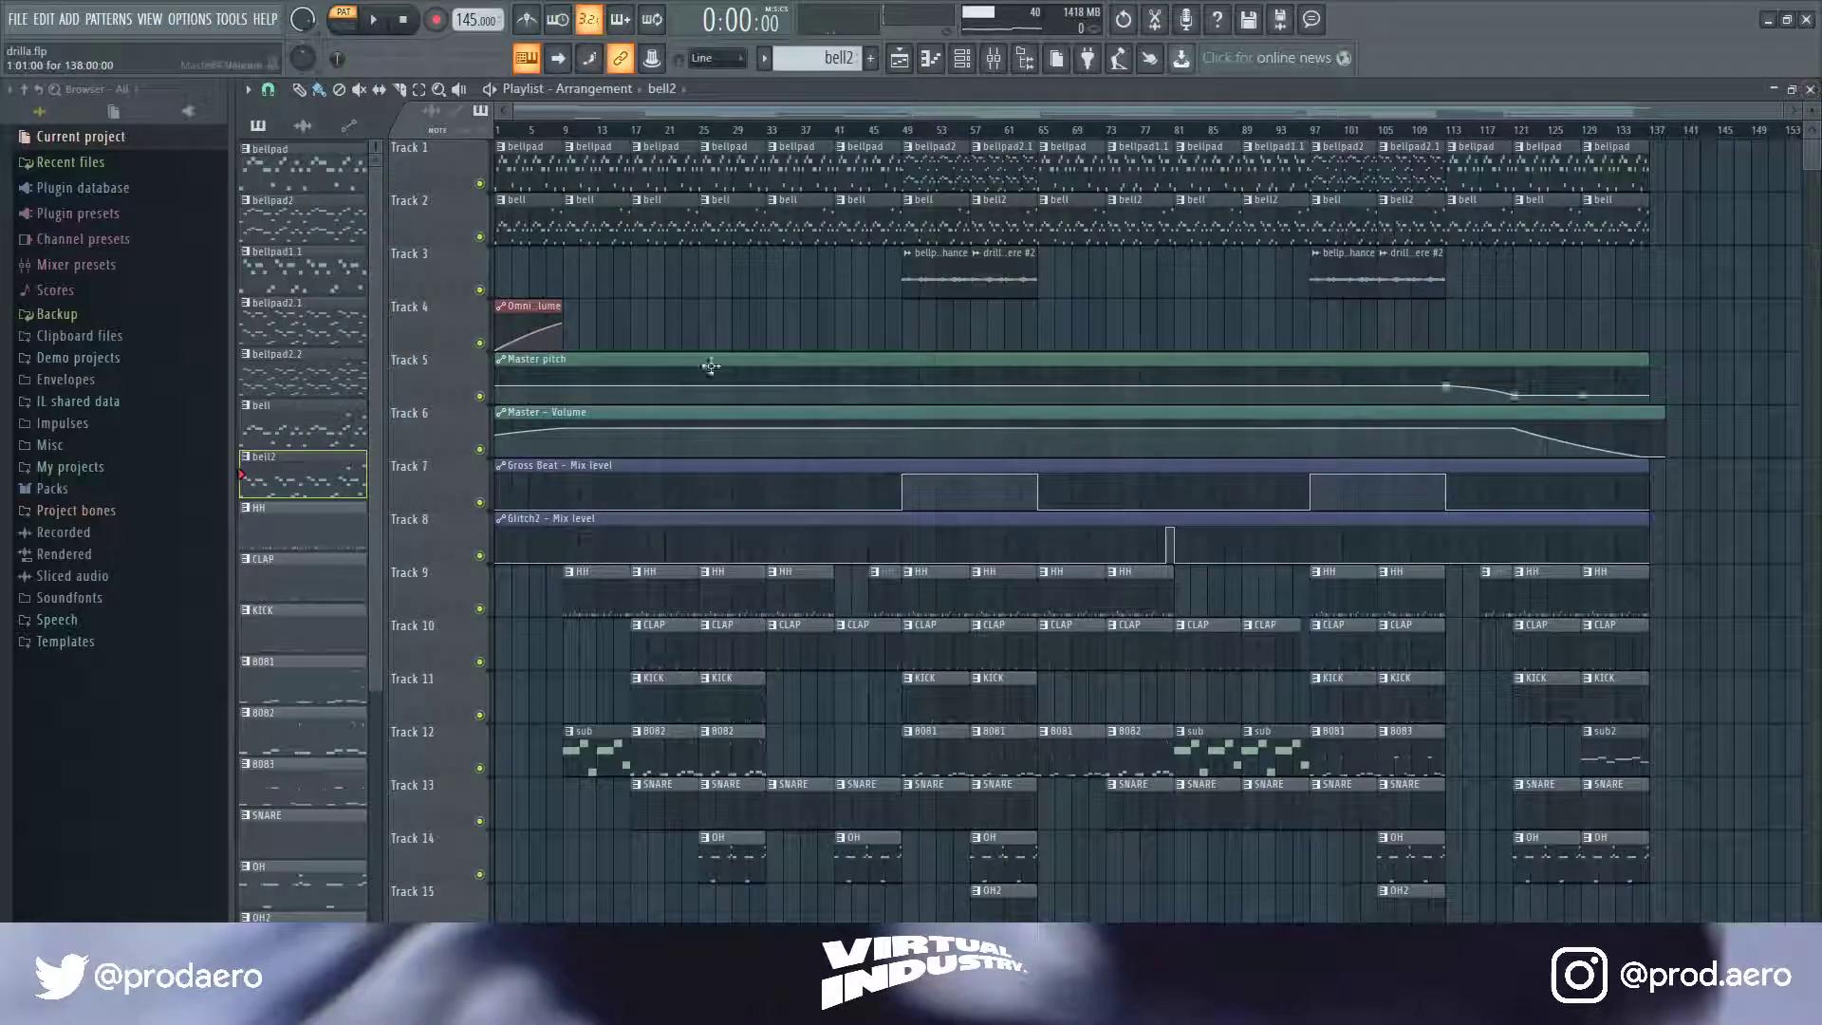
- Examine the HH pattern's notes with their note pan and note velocity values in the piano roll, and return to the playlist
{"action": "double_click", "coordinate": [316, 540]}
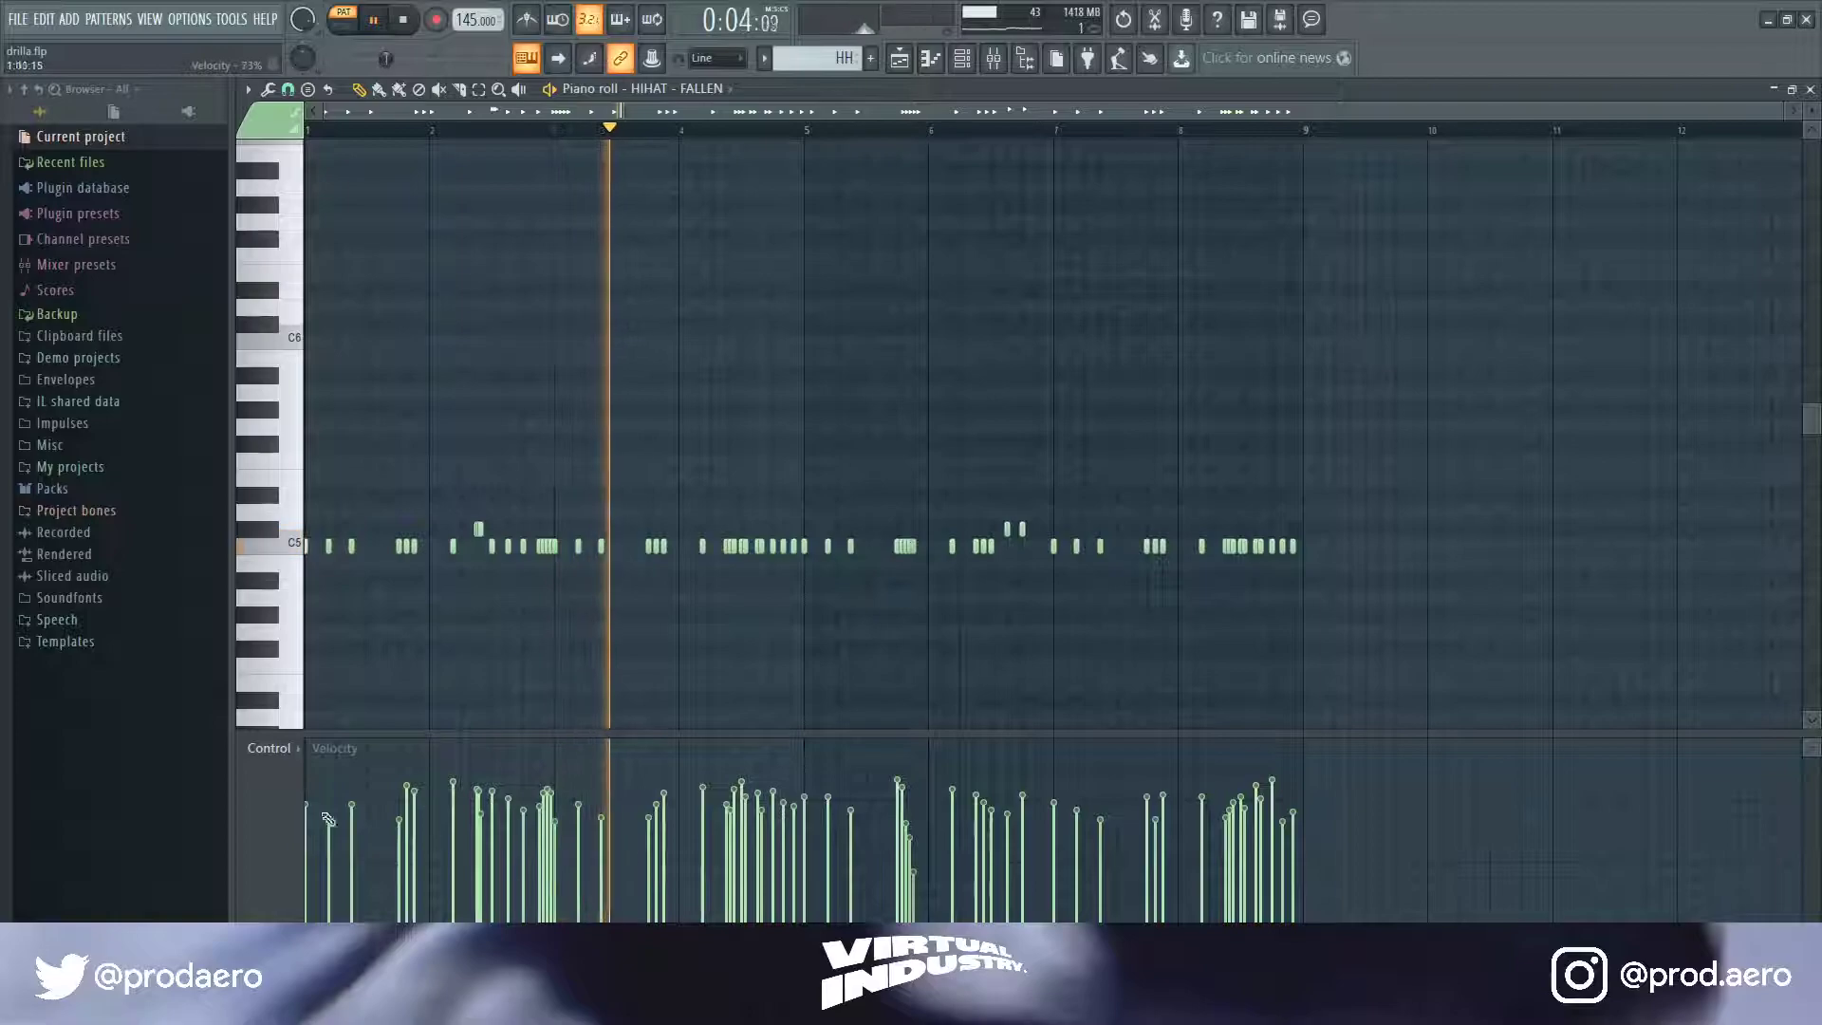
{"action": "left_click", "coordinate": [258, 817]}
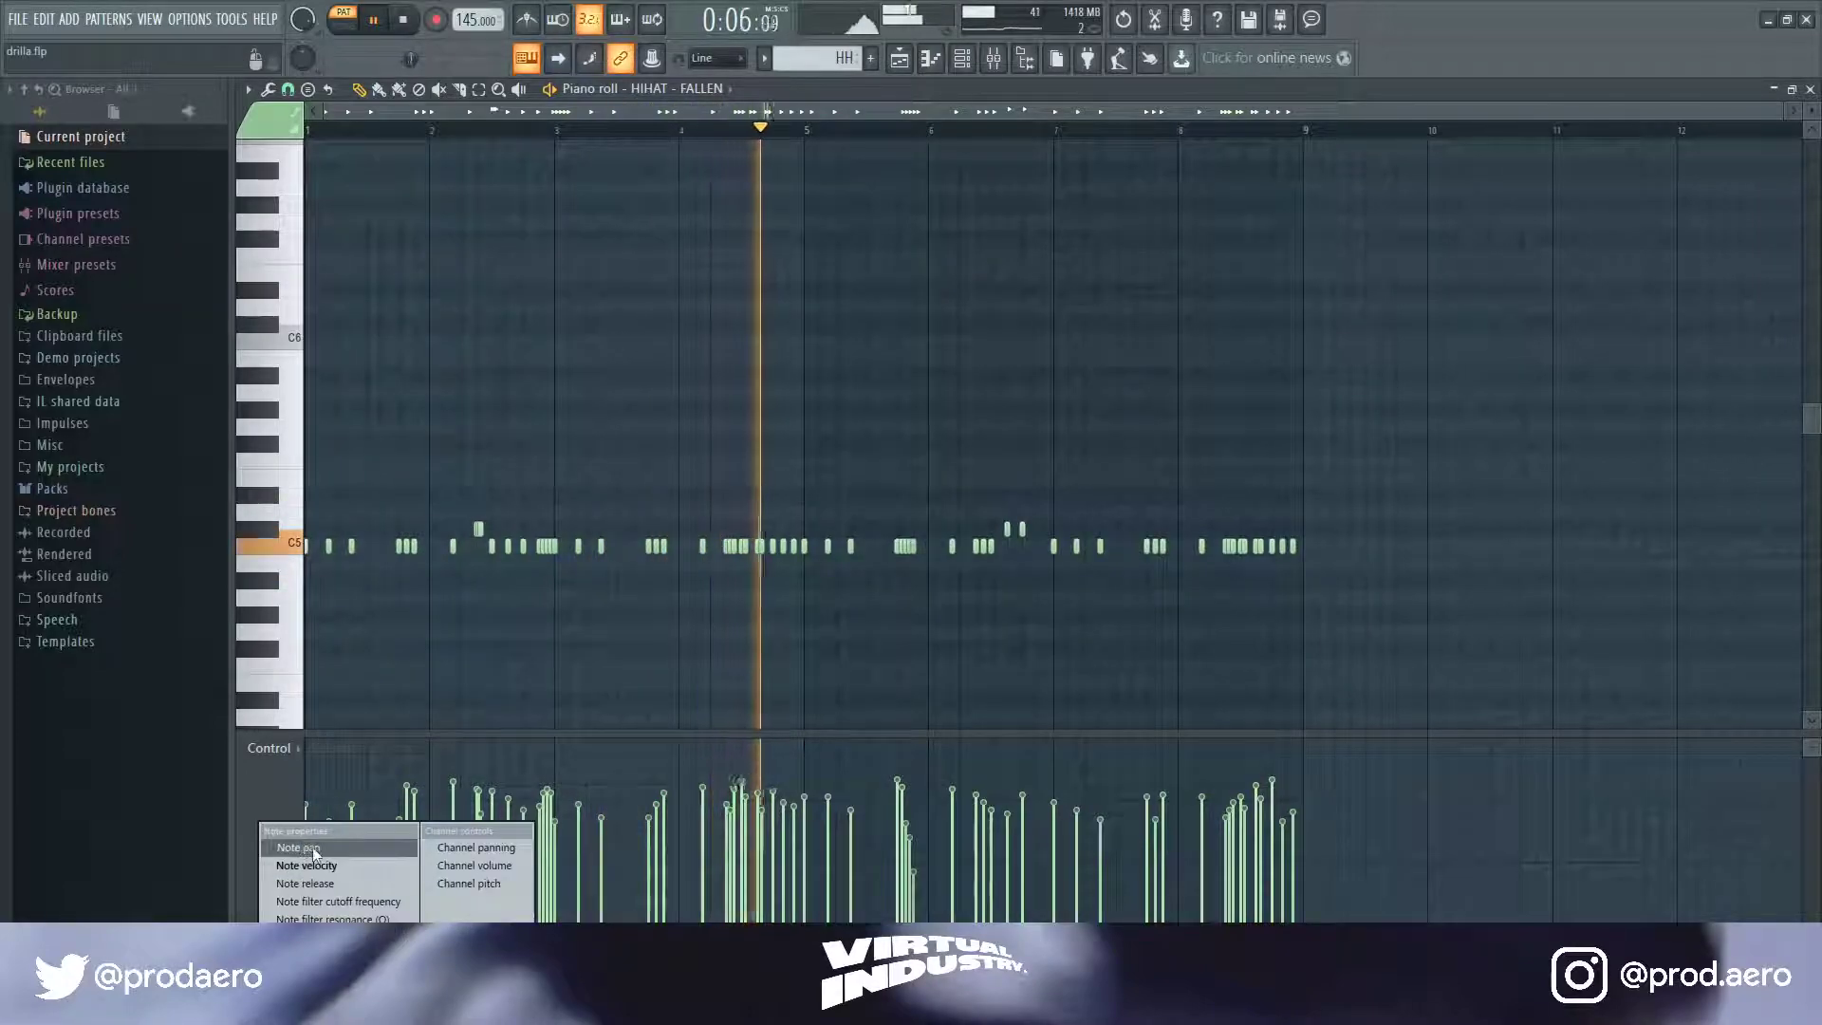
{"action": "left_click", "coordinate": [313, 848]}
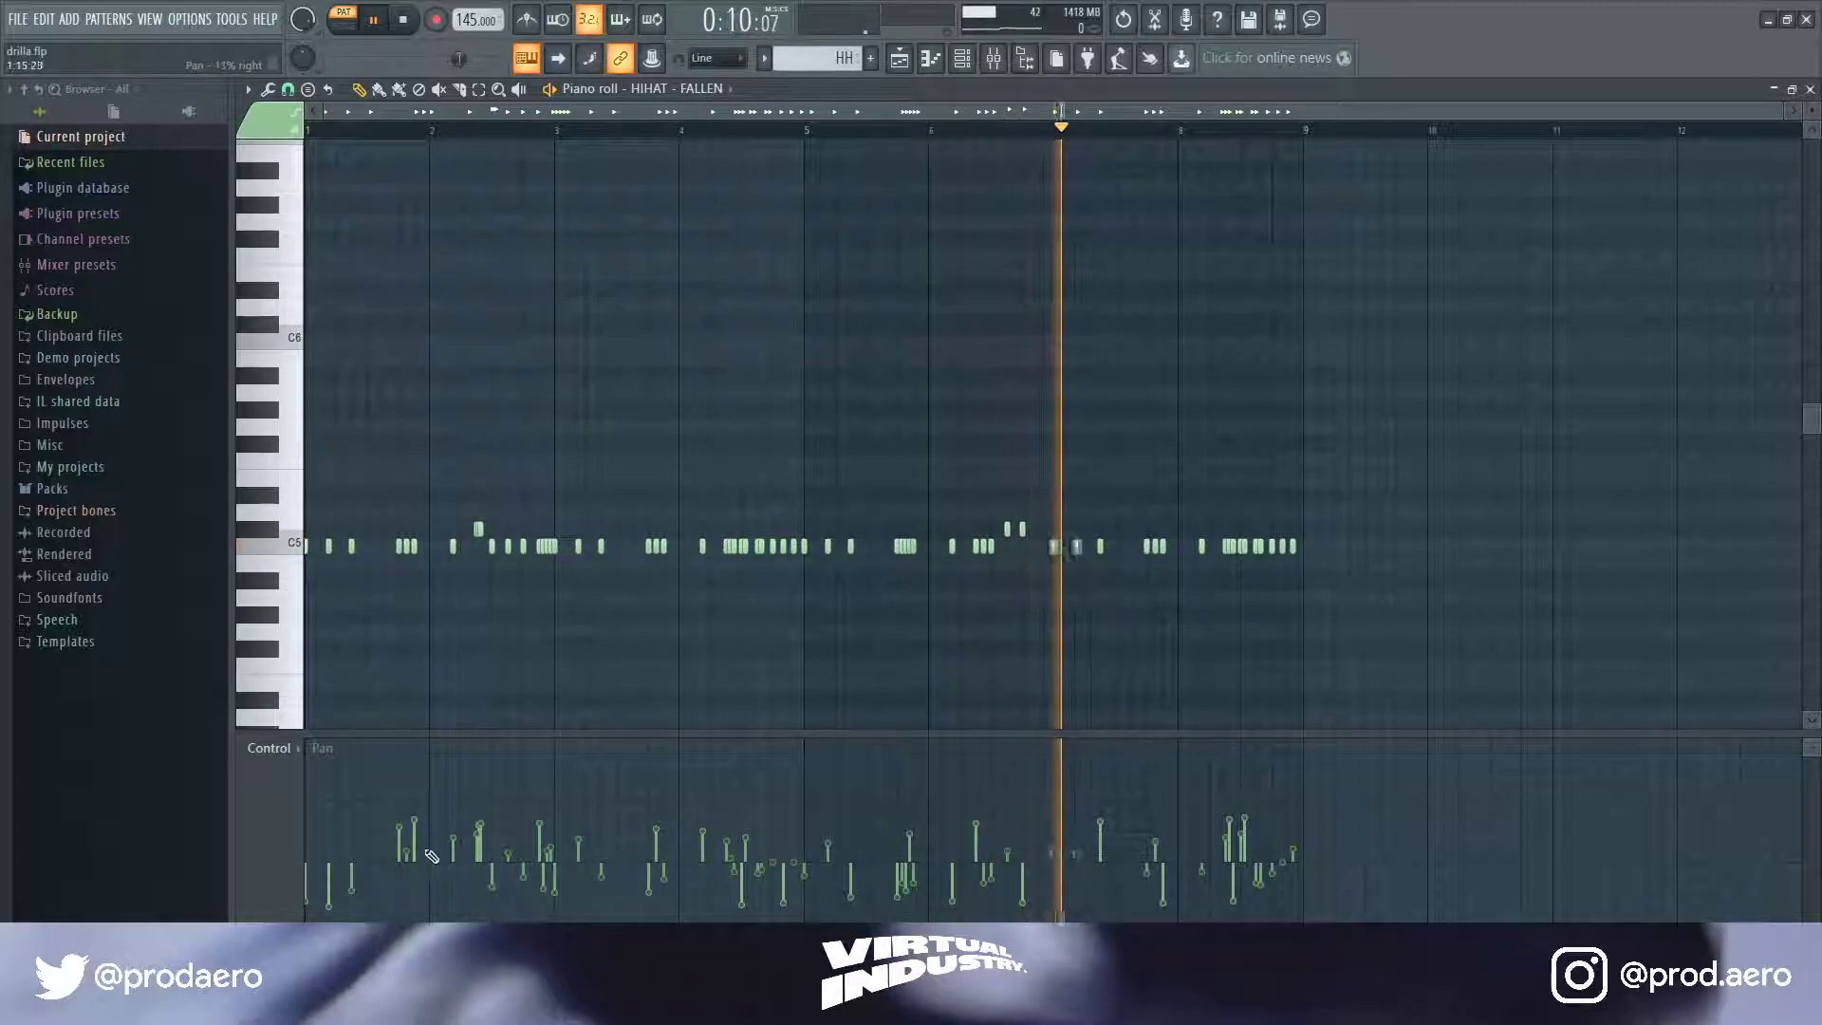
{"action": "left_click", "coordinate": [272, 837]}
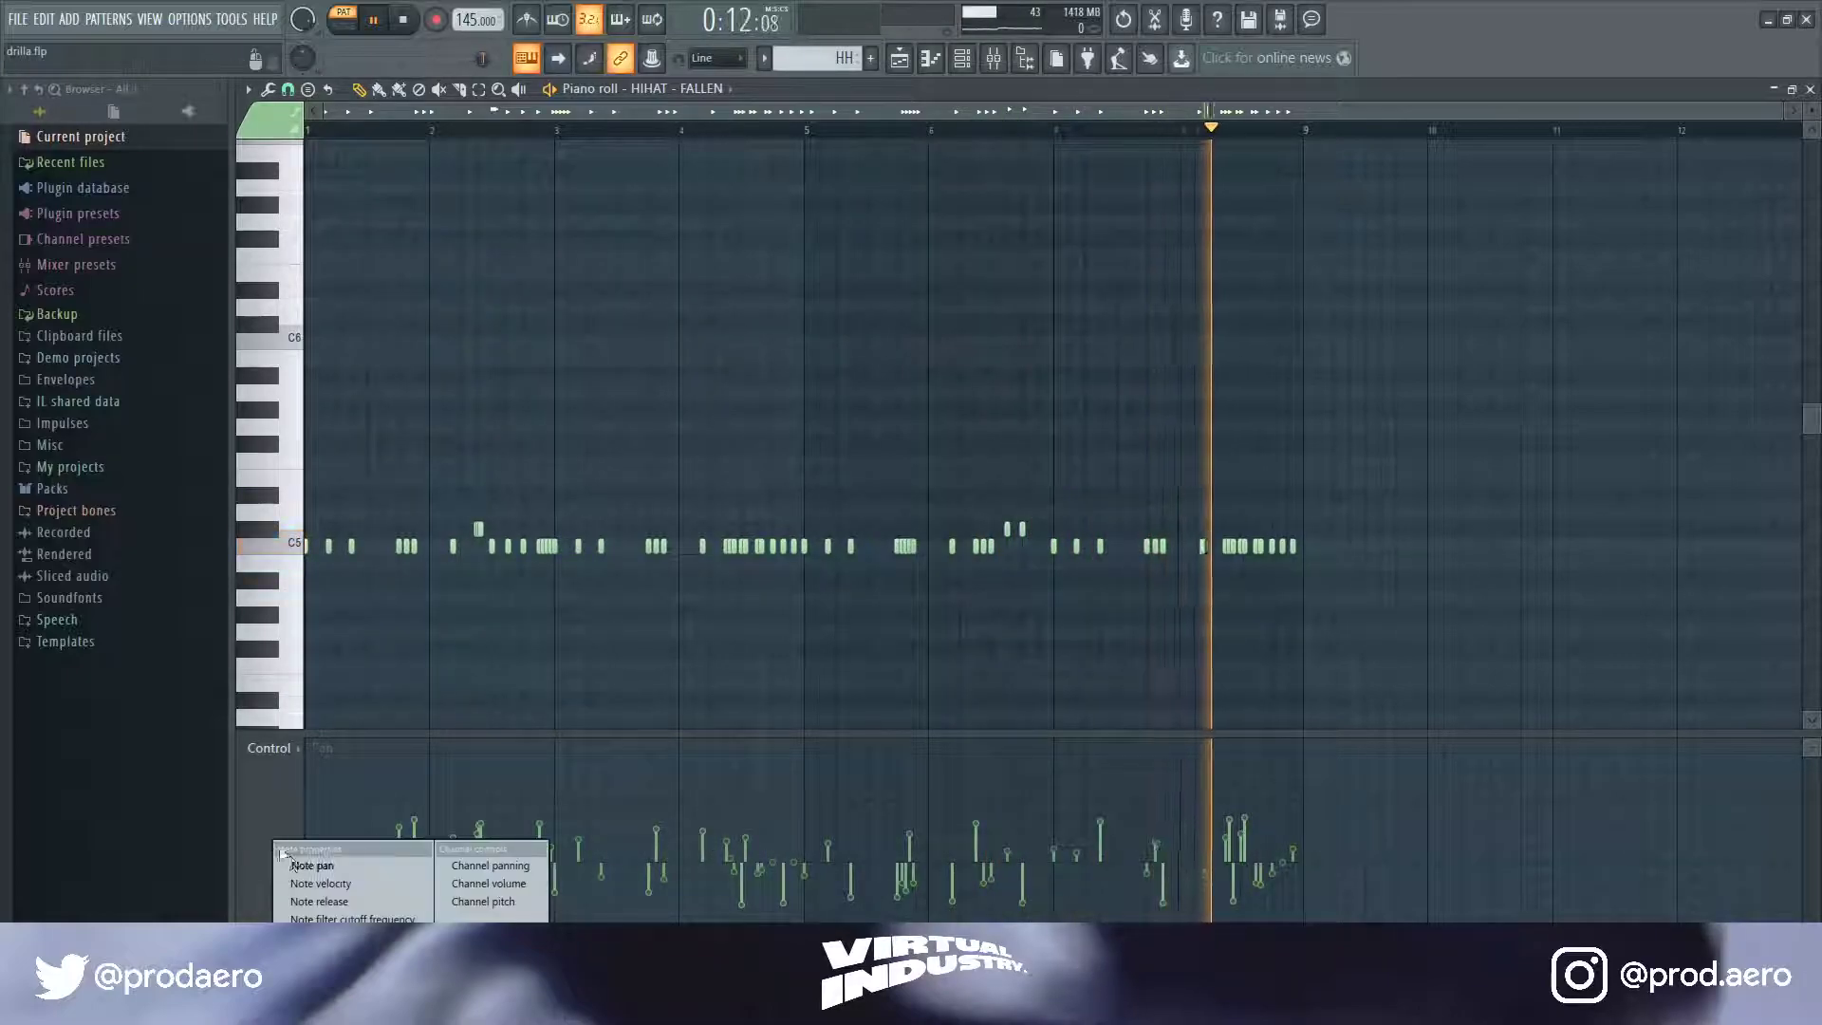
{"action": "left_click", "coordinate": [321, 883]}
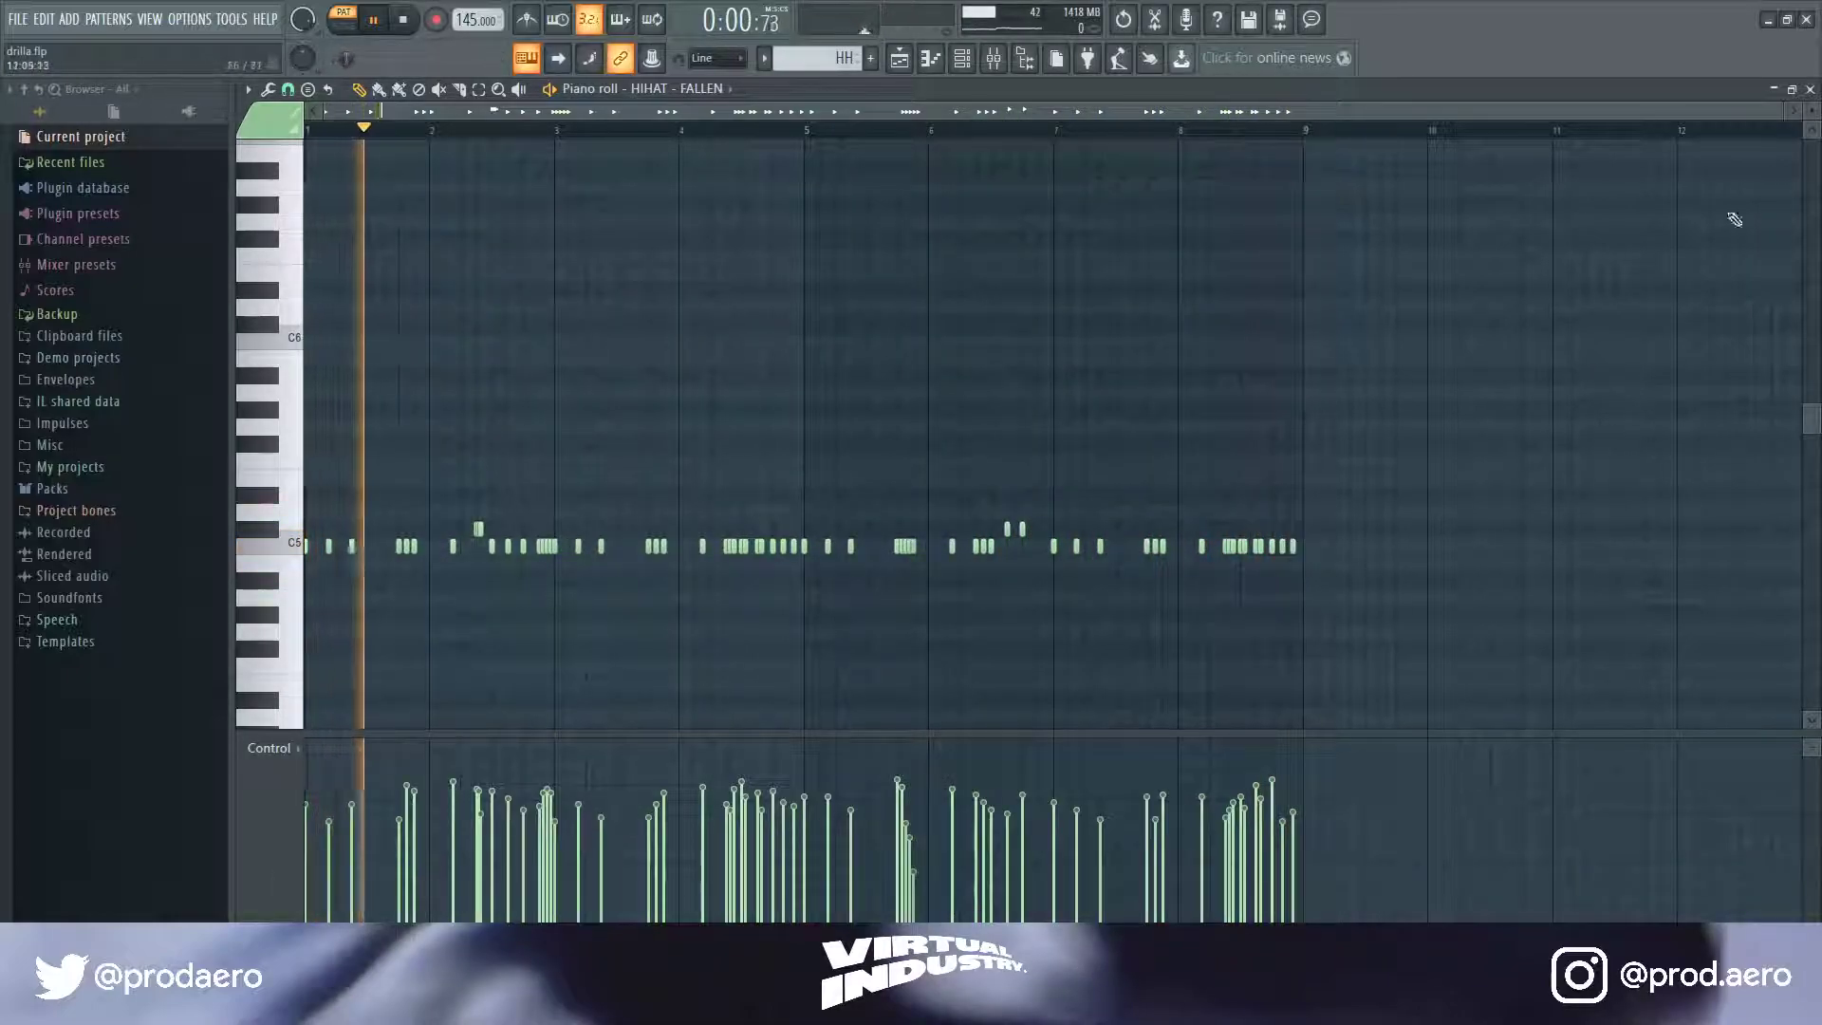
{"action": "left_click", "coordinate": [1810, 89]}
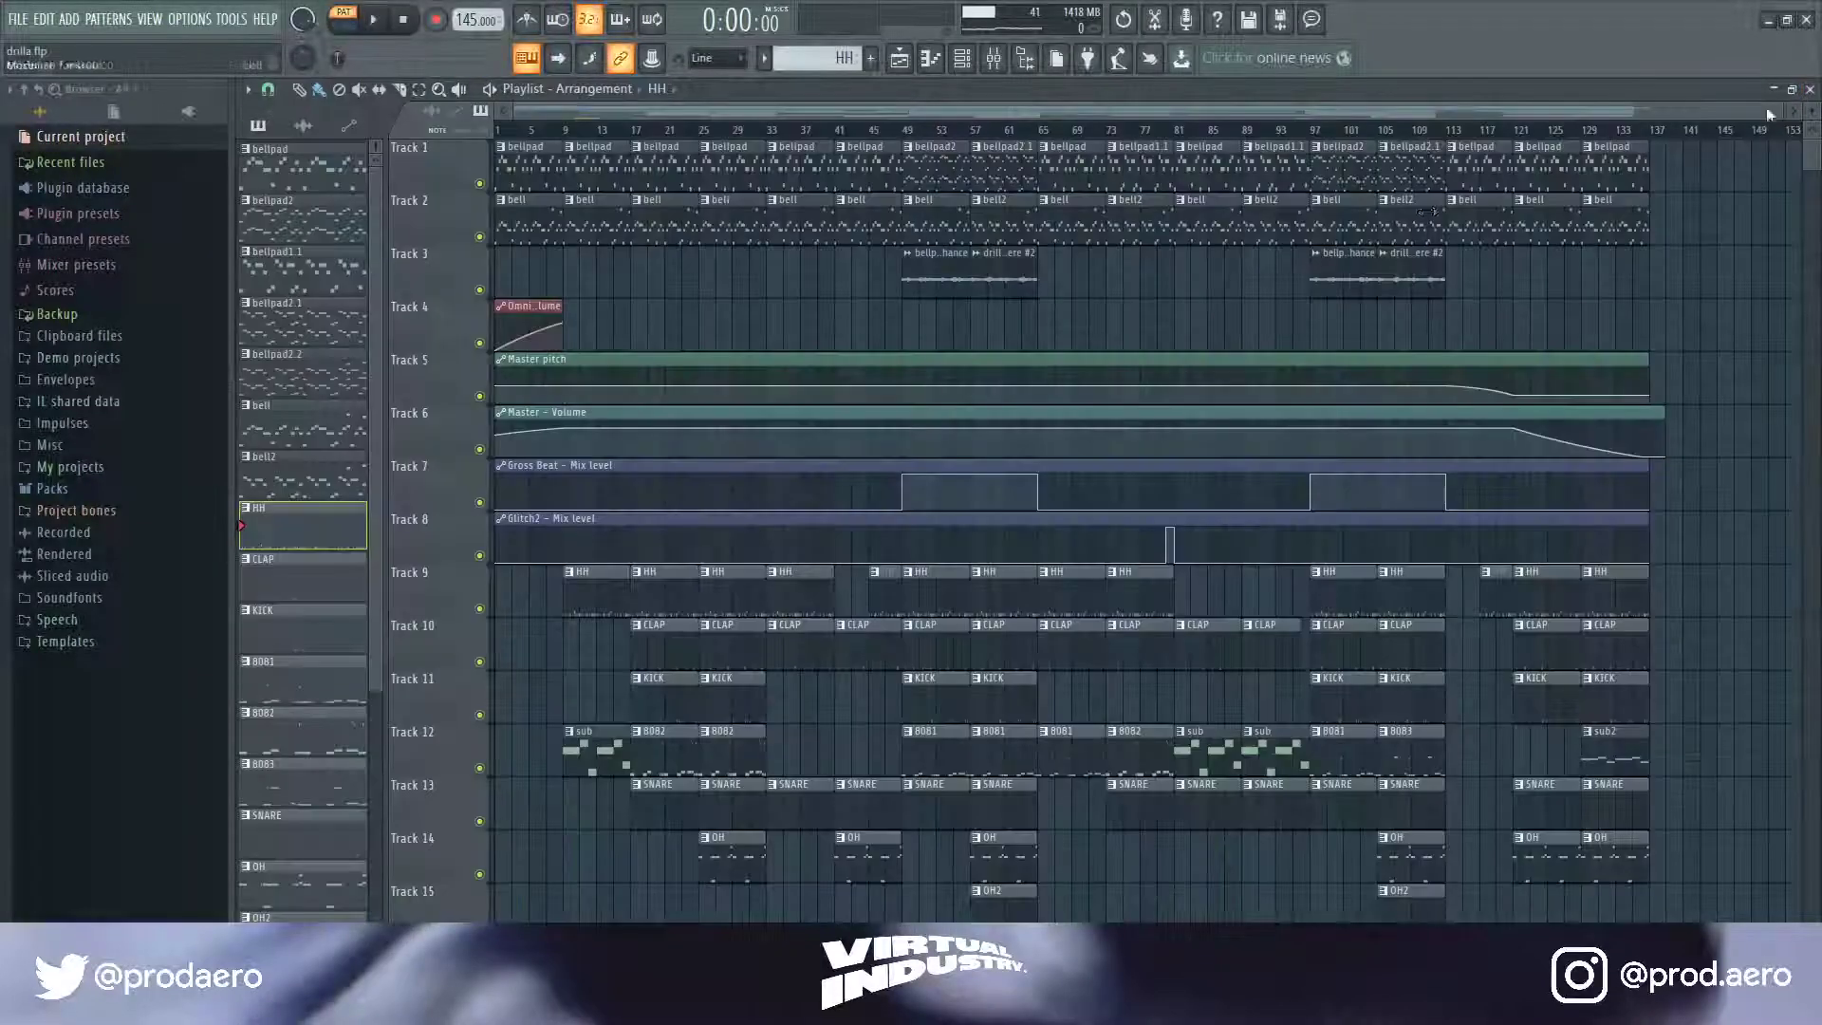
- Play the CLAP and KICK patterns in the piano roll, returning to the playlist after each
{"action": "double_click", "coordinate": [293, 582]}
{"action": "key", "text": "space"}
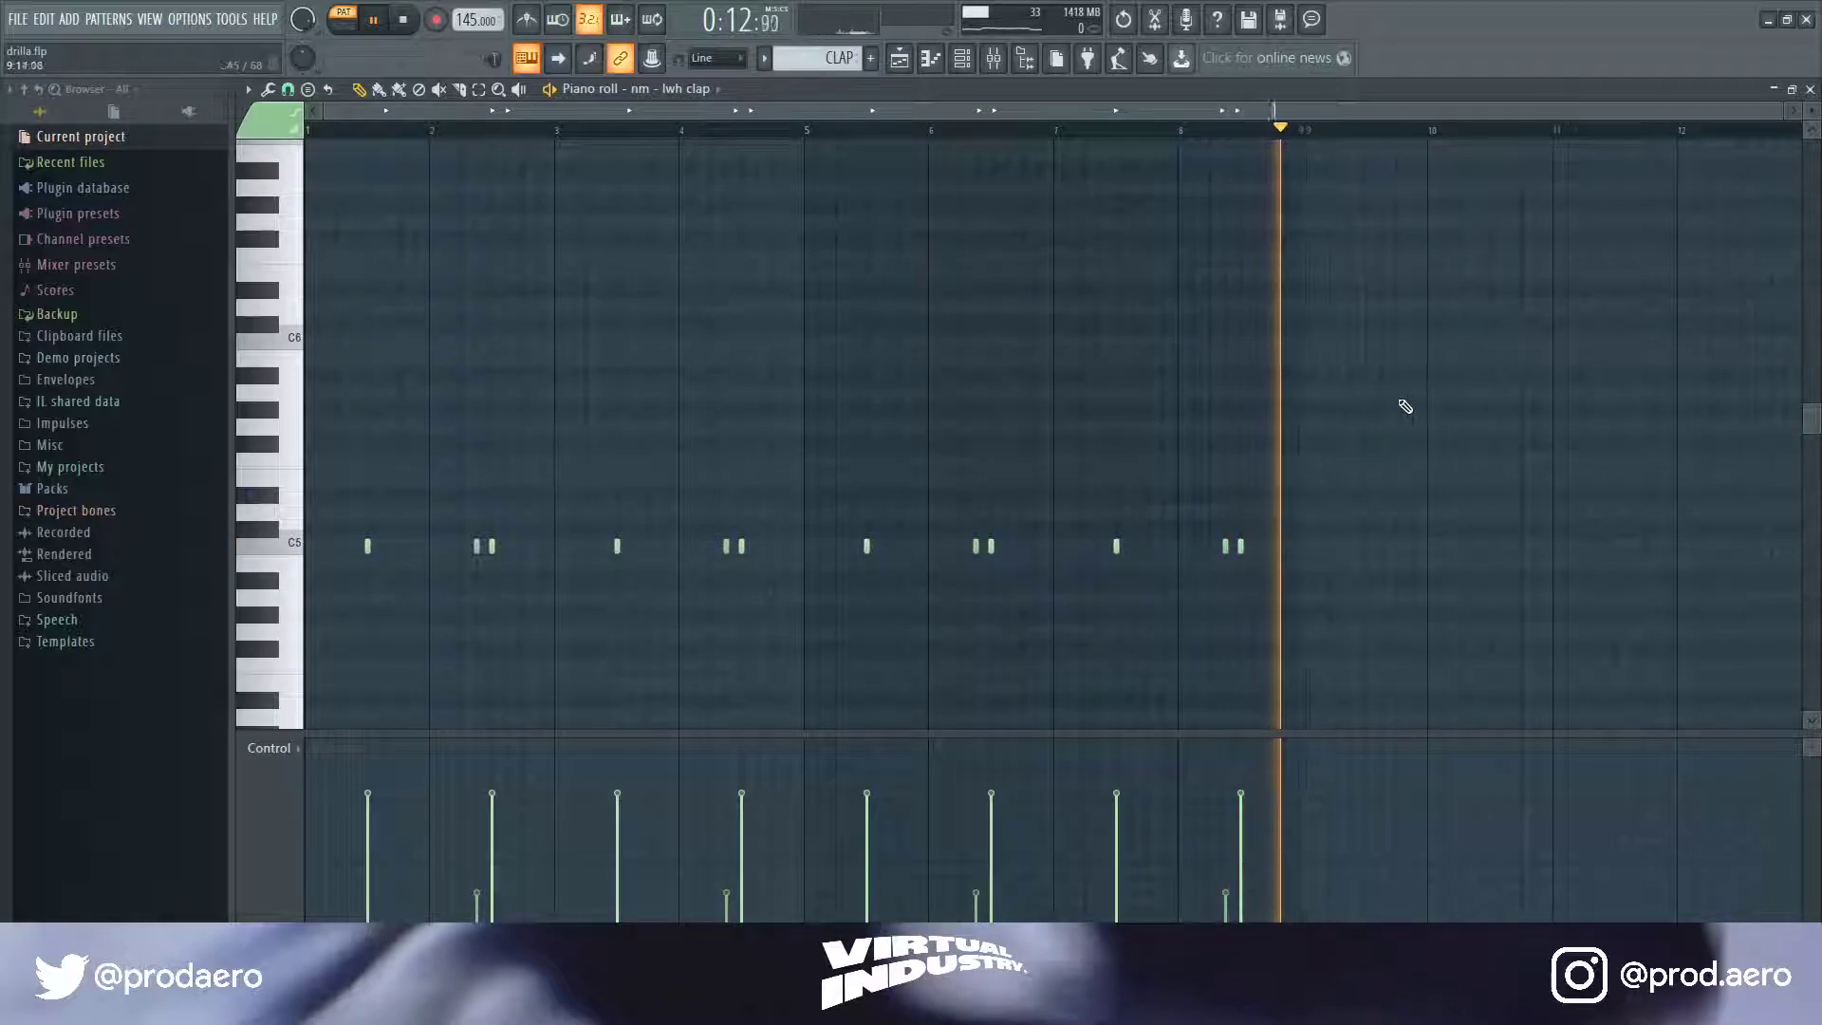
{"action": "key", "text": "Escape"}
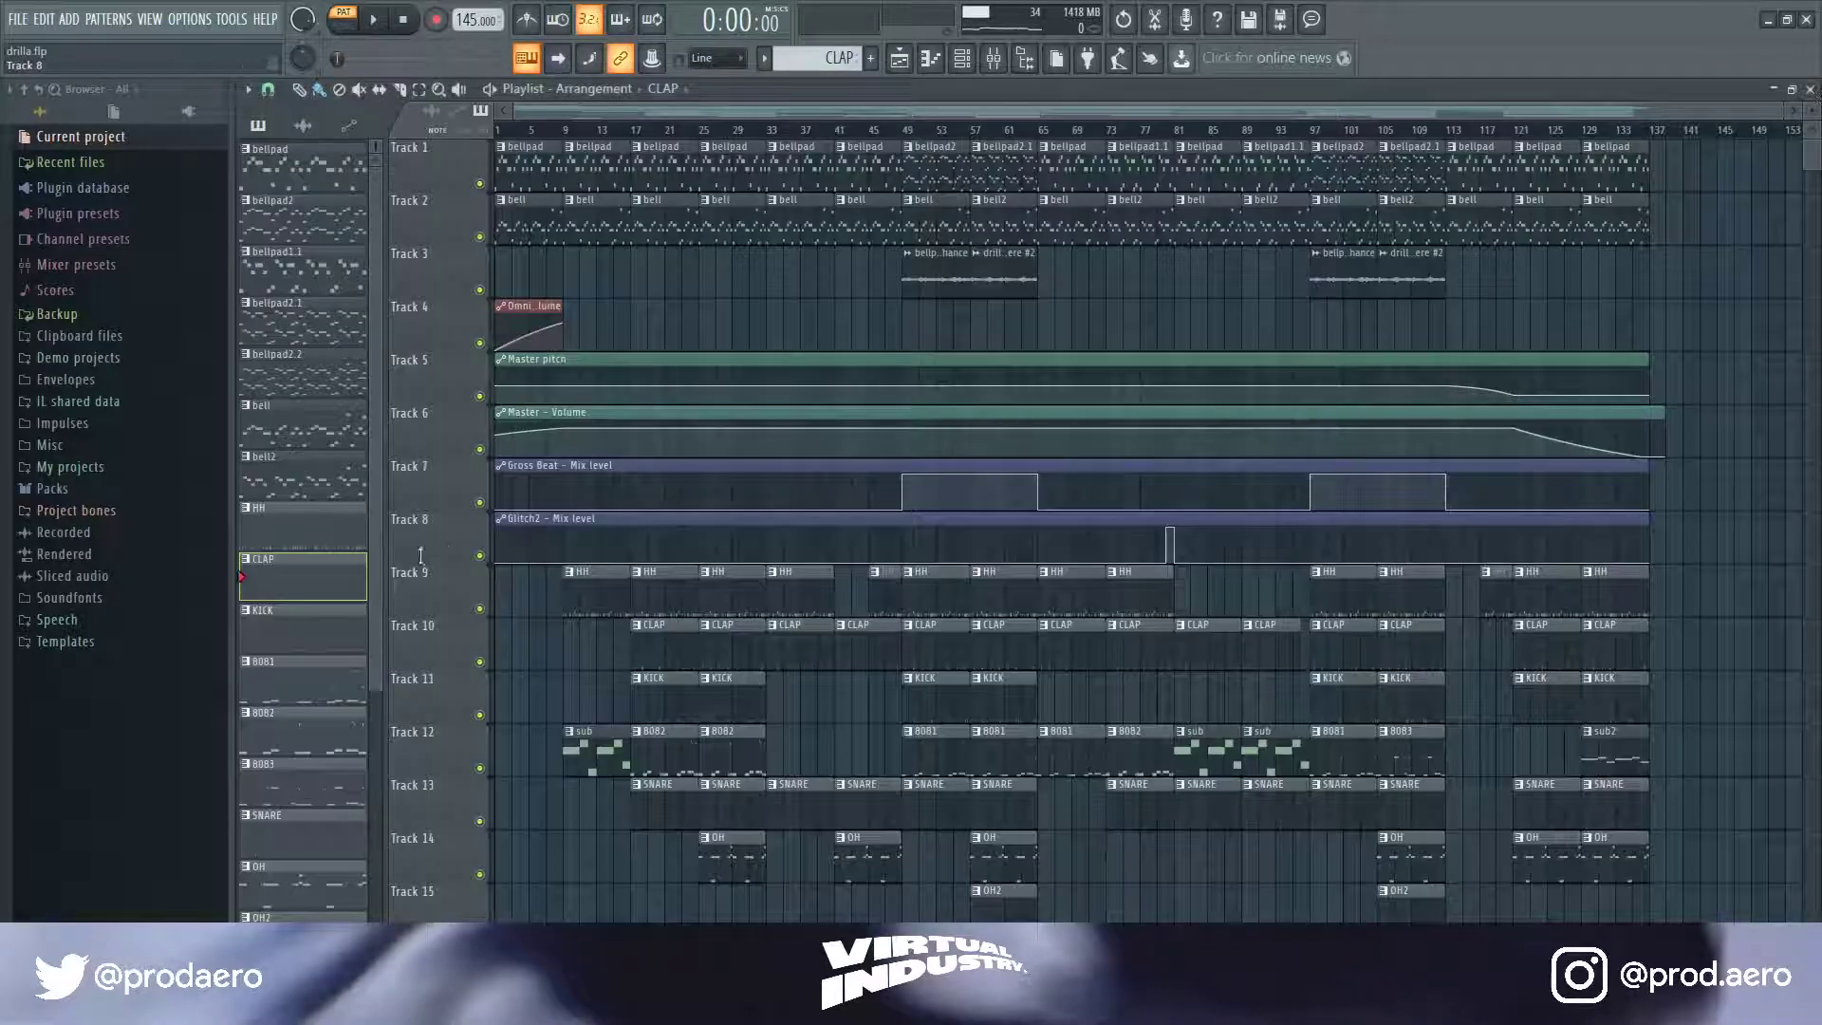
{"action": "double_click", "coordinate": [302, 621]}
{"action": "key", "text": "space"}
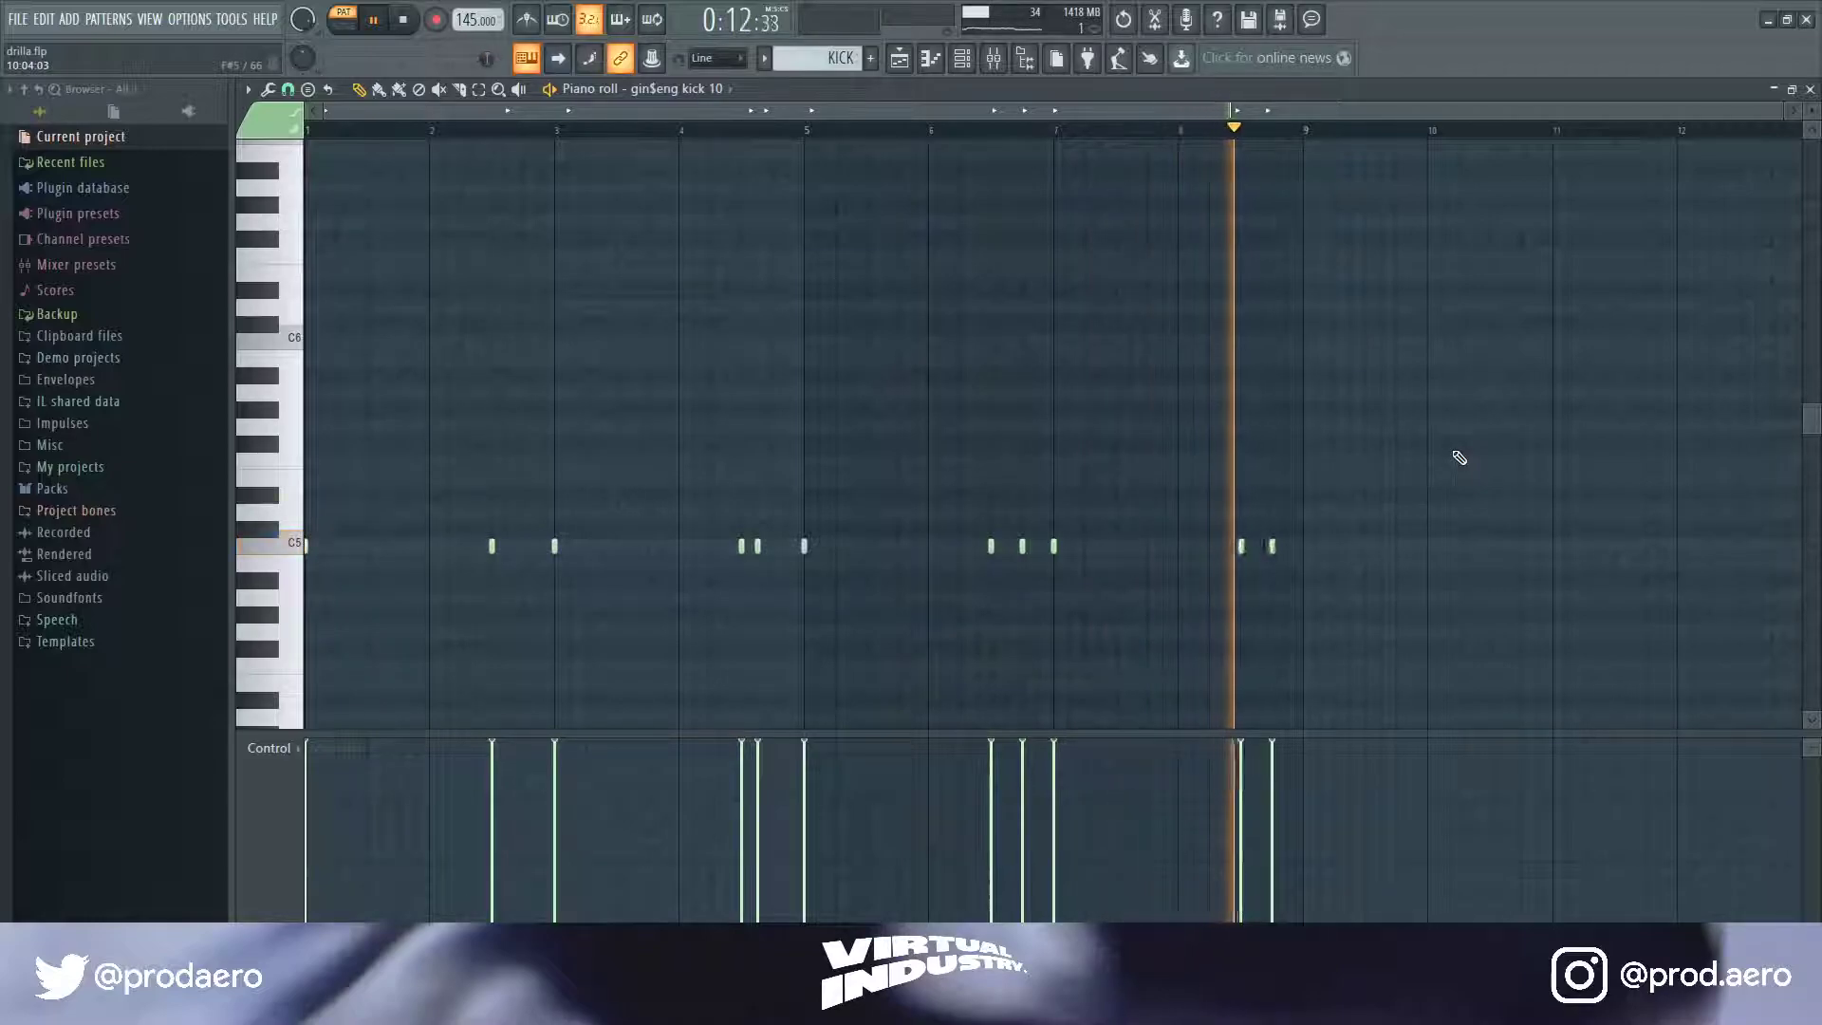
{"action": "left_click", "coordinate": [1809, 89]}
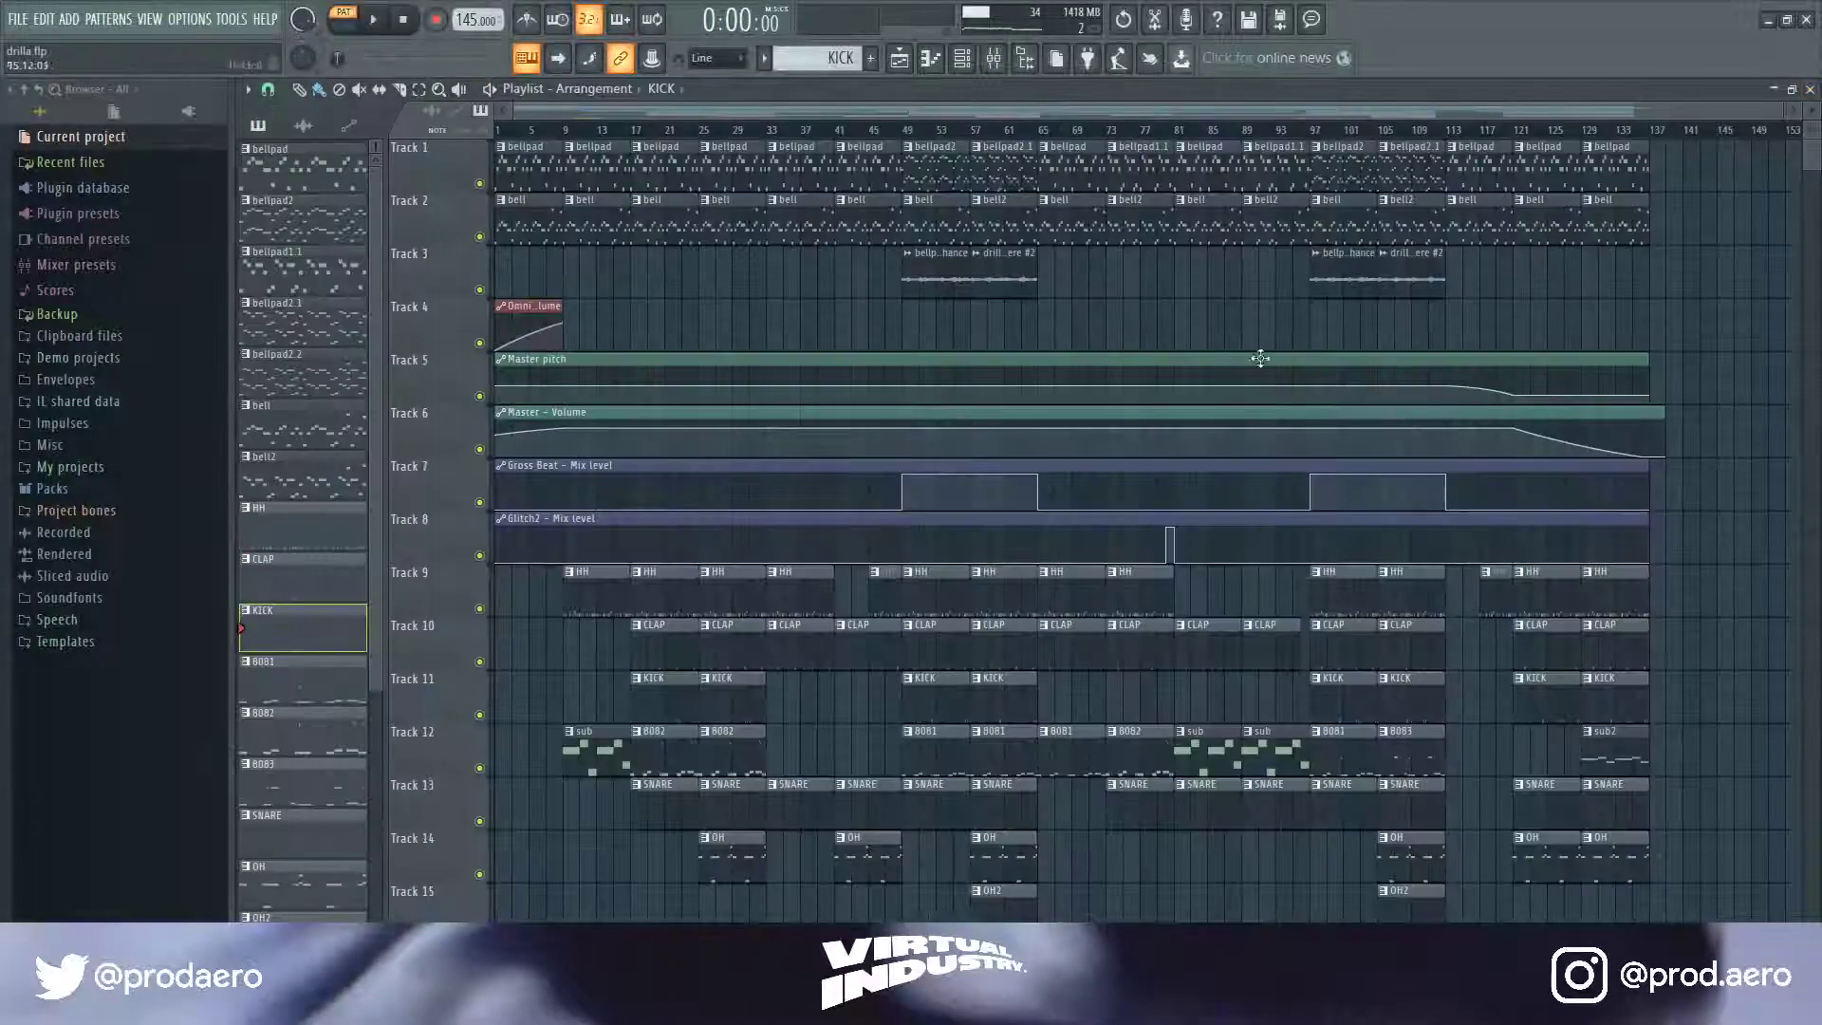
- Play the 8082 bass pattern and examine its notes and slides in the piano roll, and return to the playlist
{"action": "double_click", "coordinate": [319, 728]}
{"action": "key", "text": "space"}
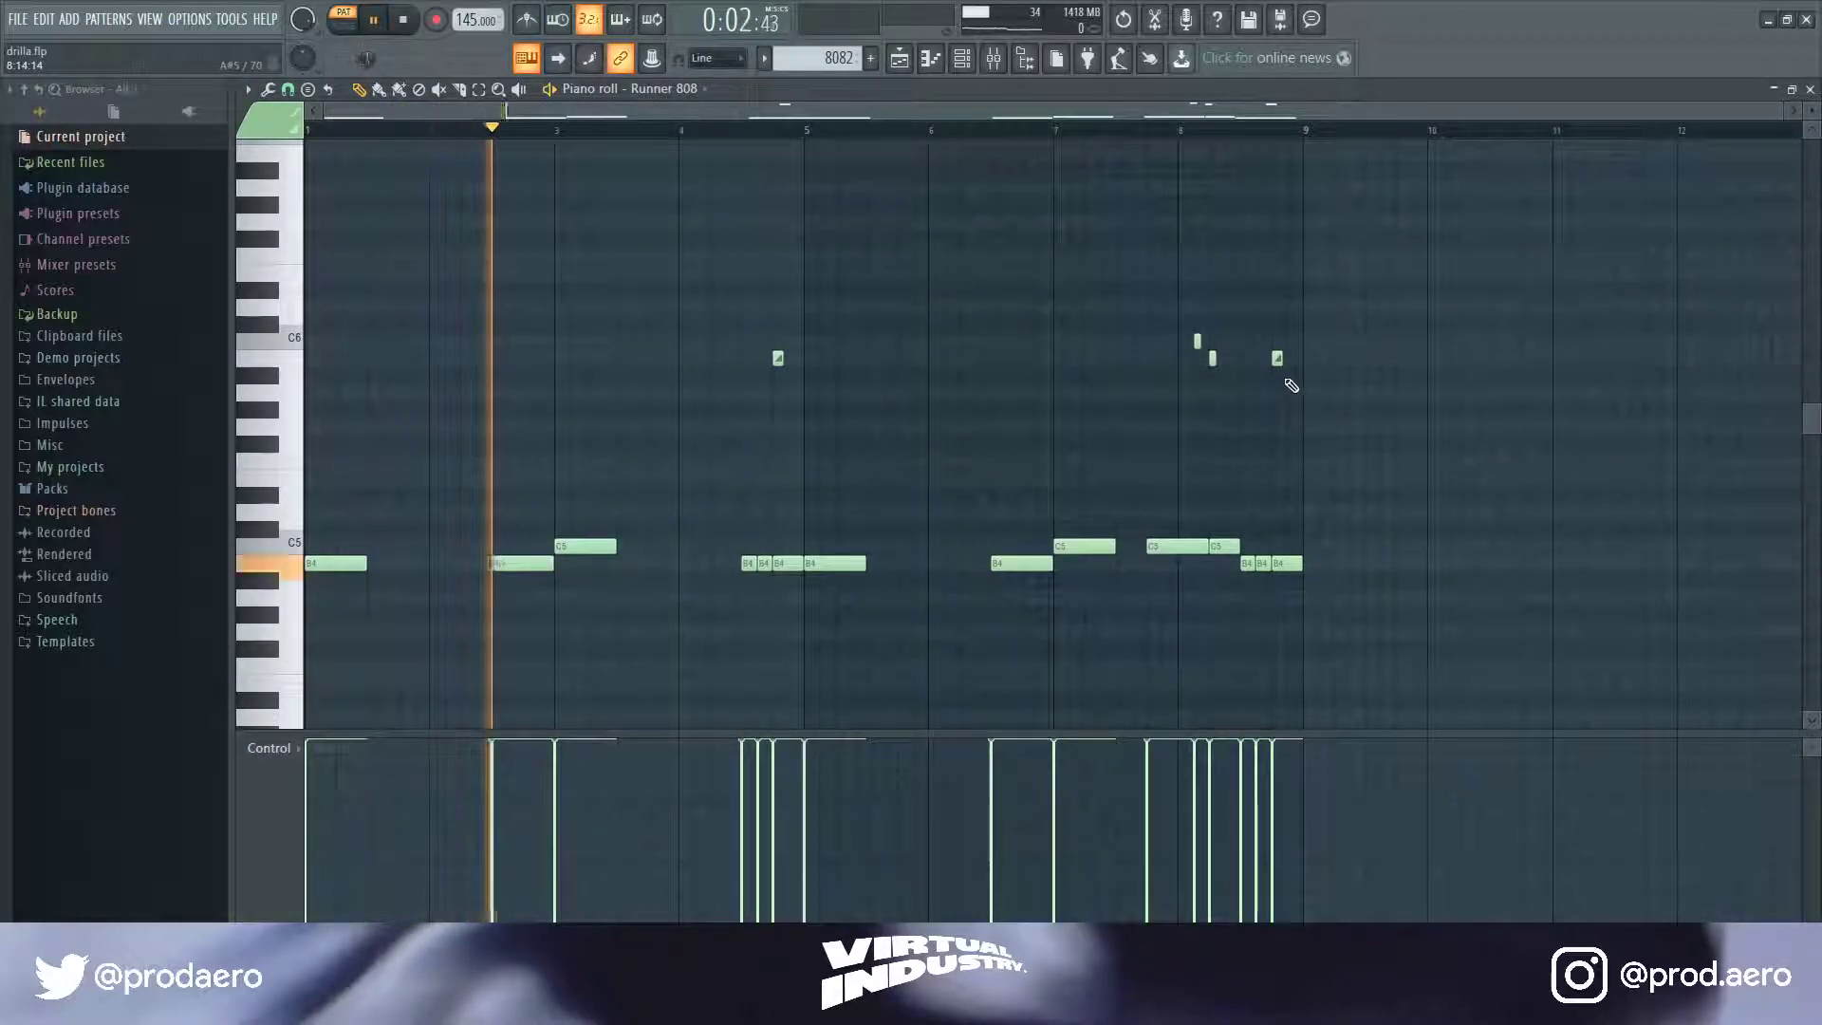
{"action": "scroll", "coordinate": [899, 134], "scroll_direction": "up", "scroll_amount": 2}
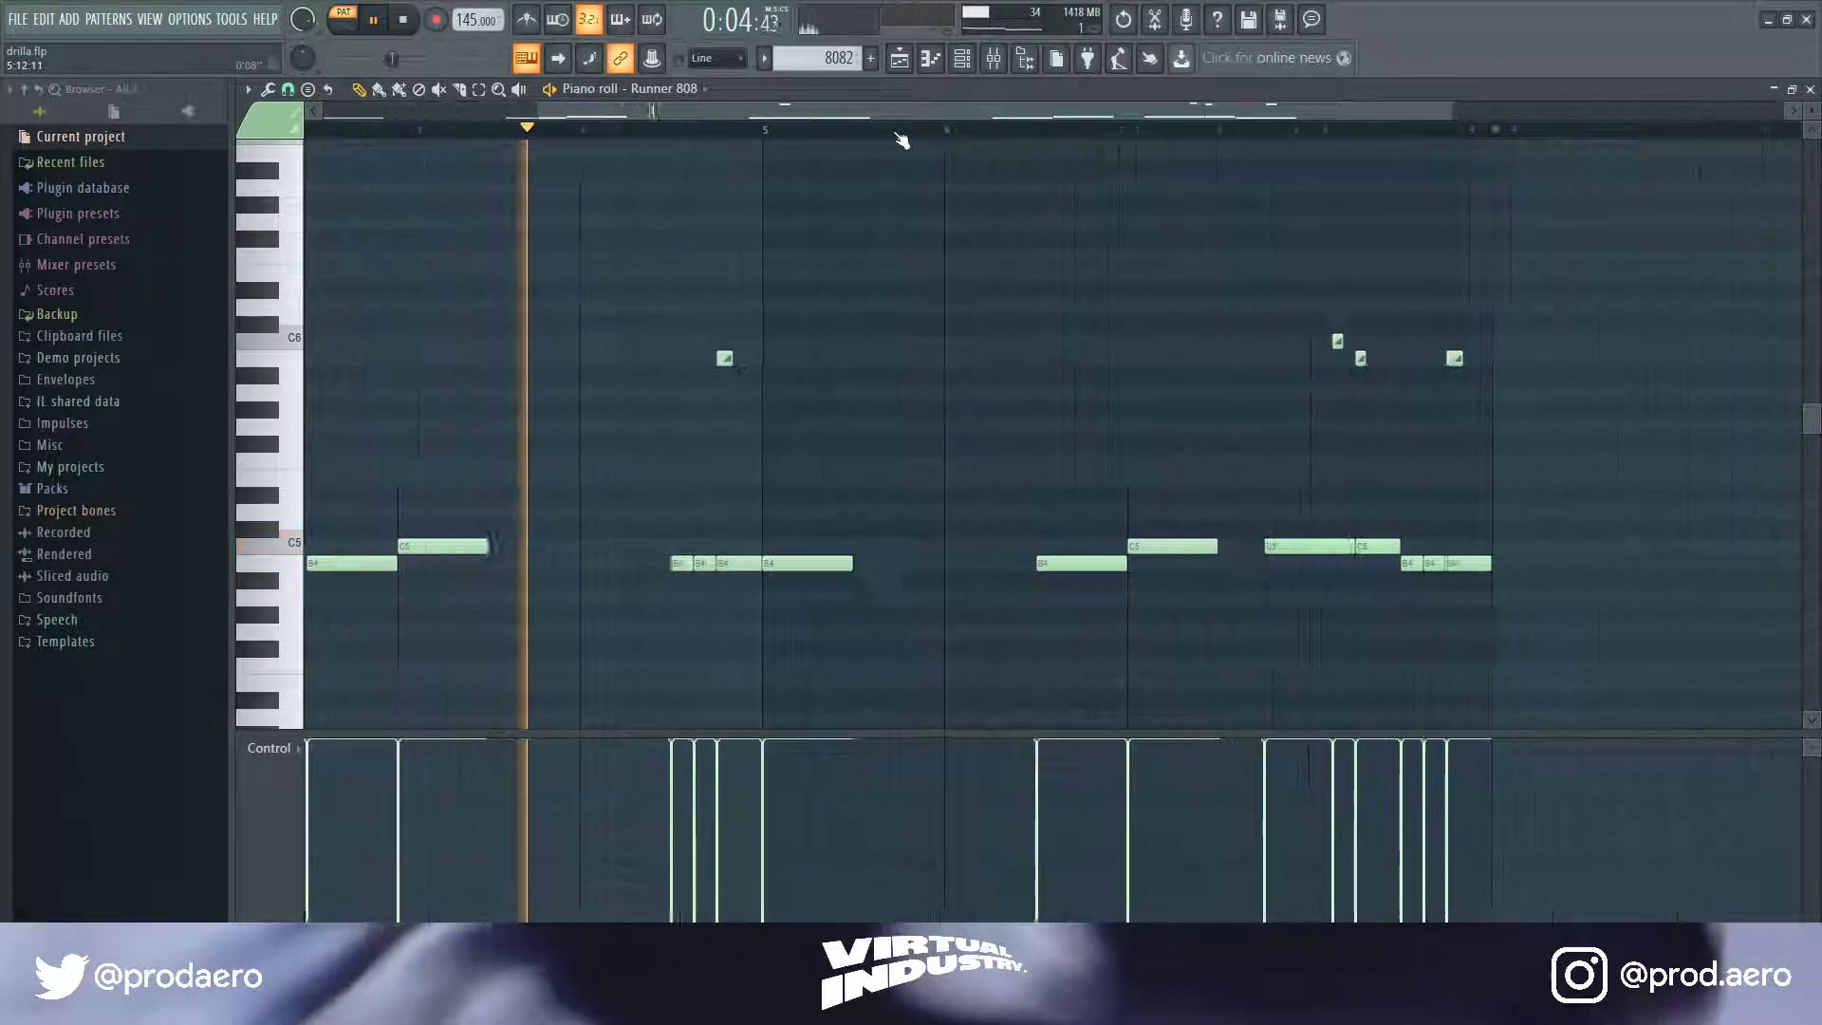
{"action": "left_click_drag", "start_coordinate": [858, 111], "coordinate": [895, 116]}
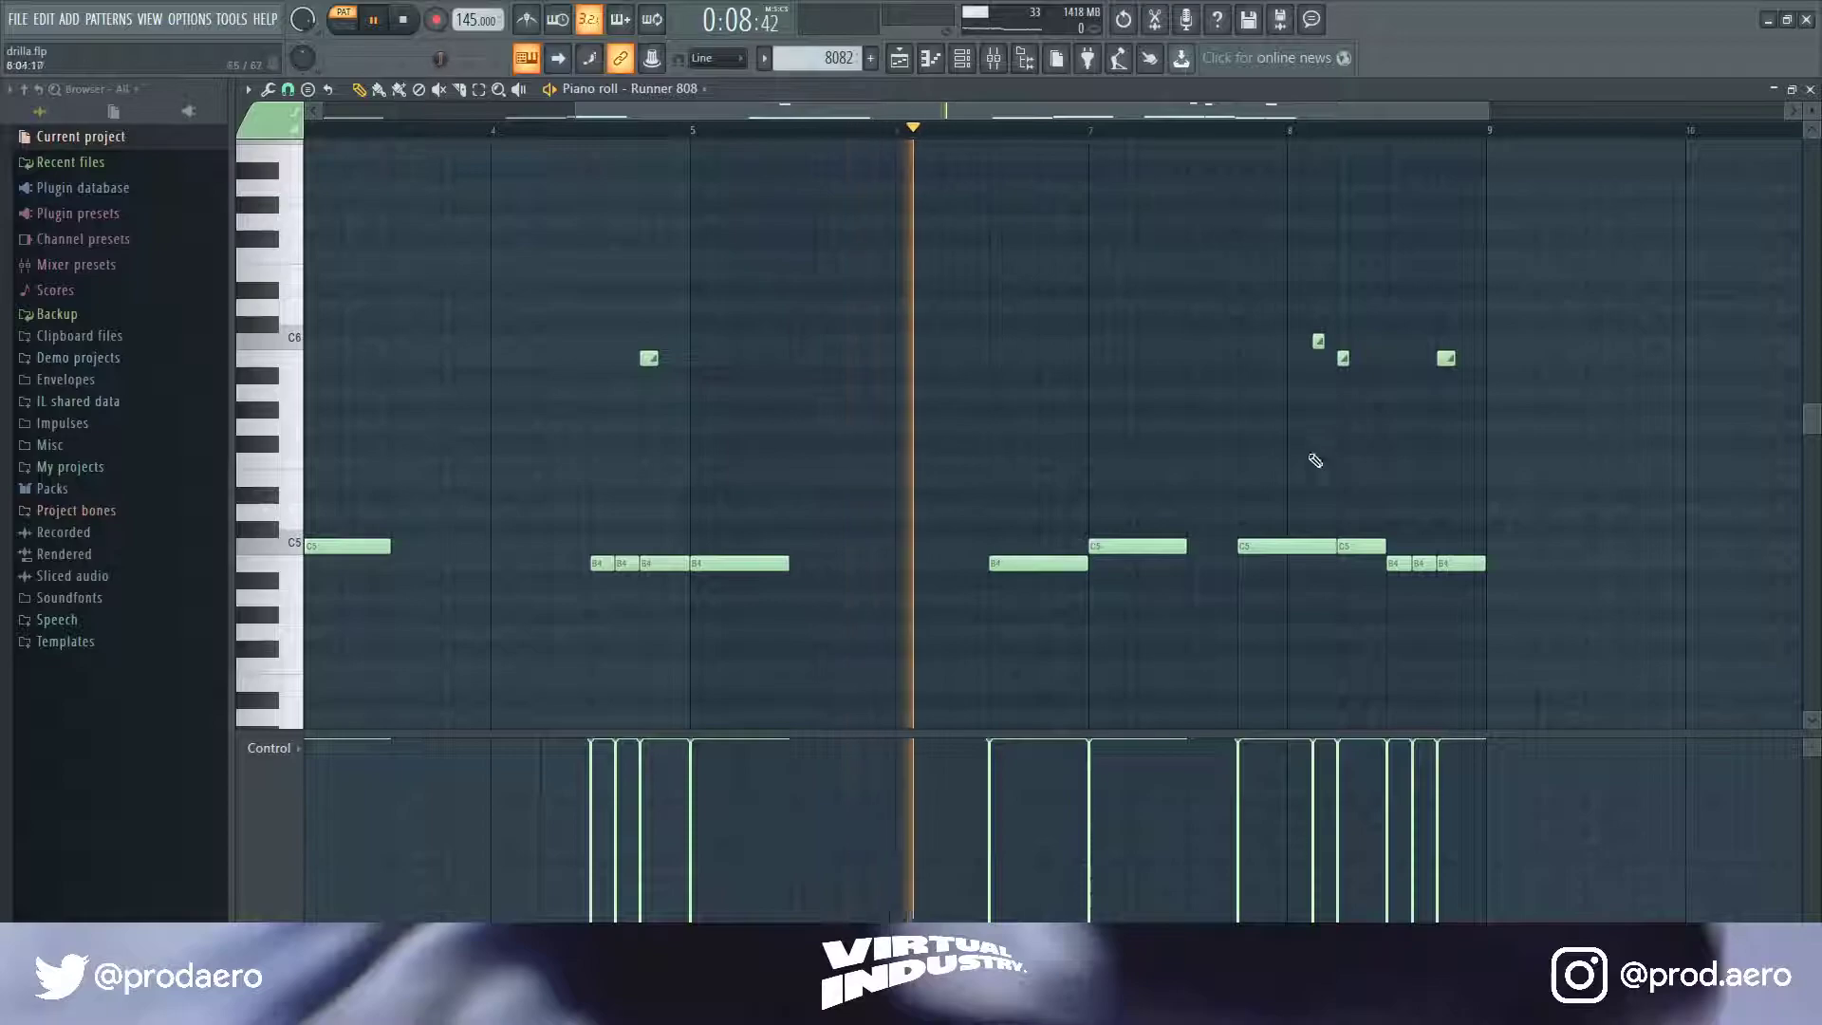
{"action": "scroll", "coordinate": [1085, 142], "scroll_direction": "down", "scroll_amount": 1}
{"action": "scroll", "coordinate": [1084, 145], "scroll_direction": "down", "scroll_amount": 1}
{"action": "scroll", "coordinate": [1285, 293], "scroll_direction": "up", "scroll_amount": 1}
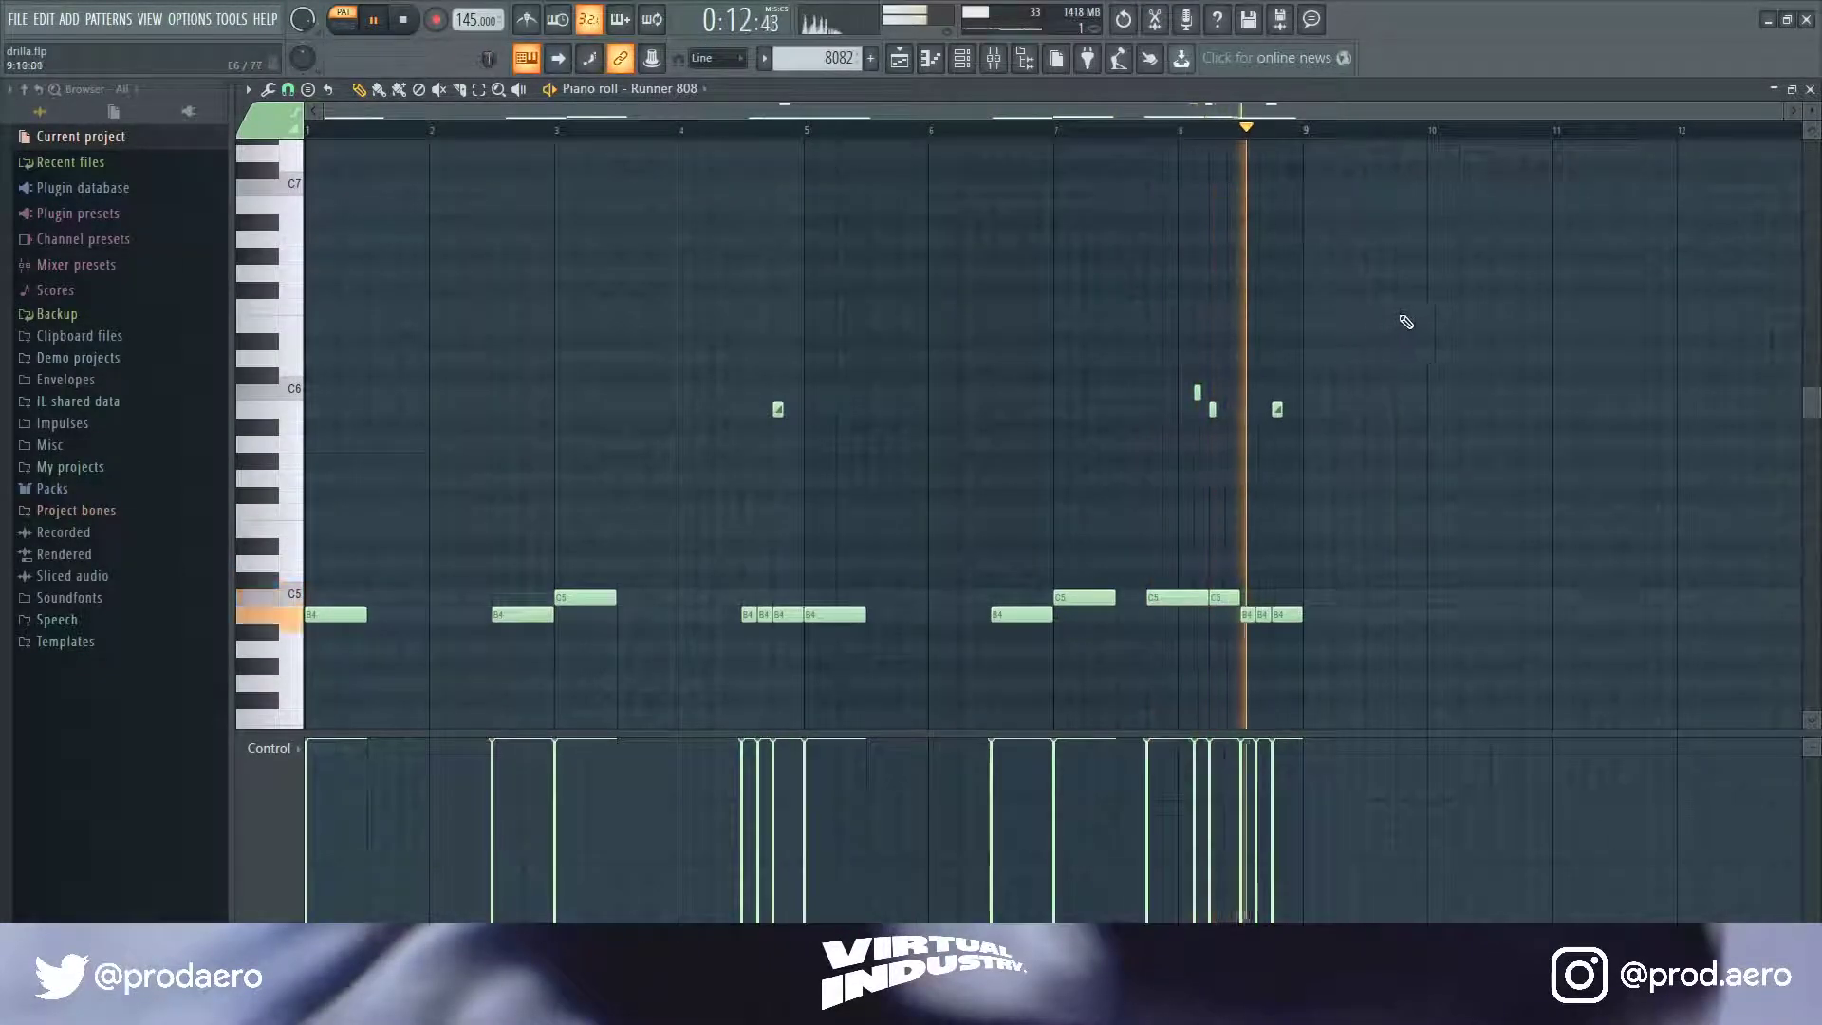
{"action": "left_click", "coordinate": [1810, 89]}
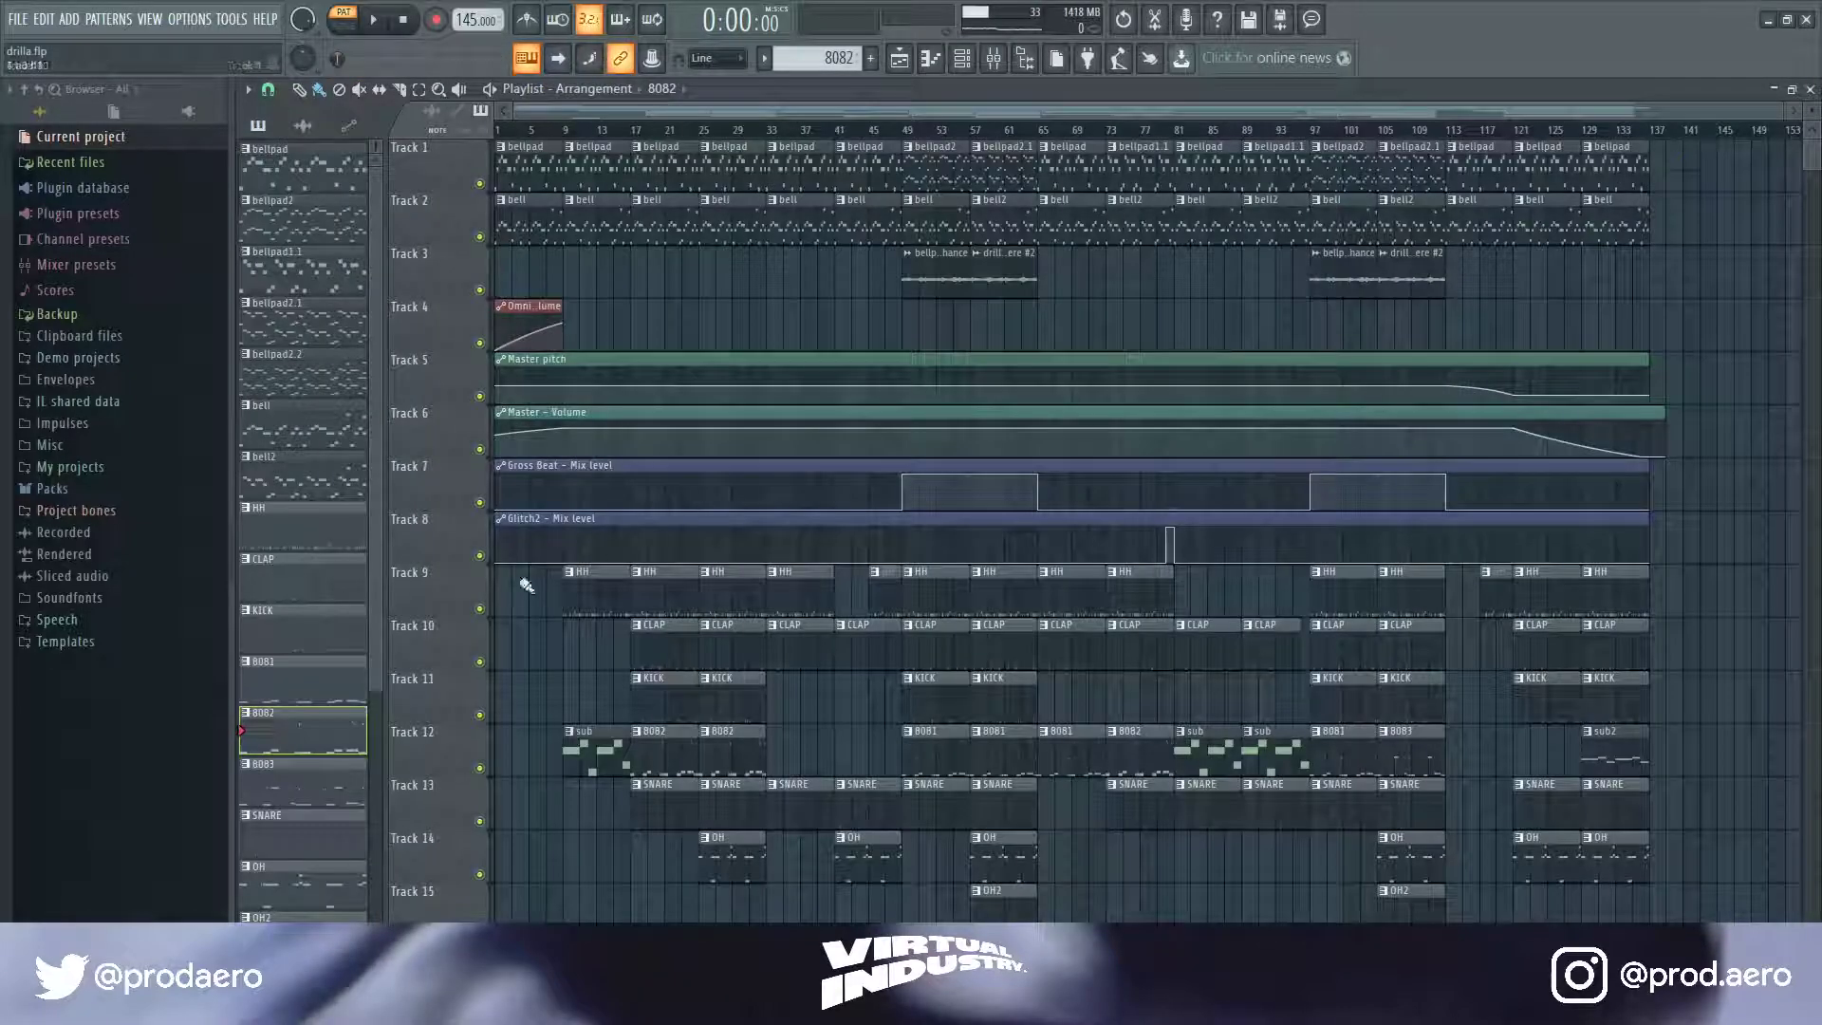
- Play the 8081 and 8083 bass patterns in the piano roll, returning to the playlist after each
{"action": "double_click", "coordinate": [294, 690]}
{"action": "key", "text": "space"}
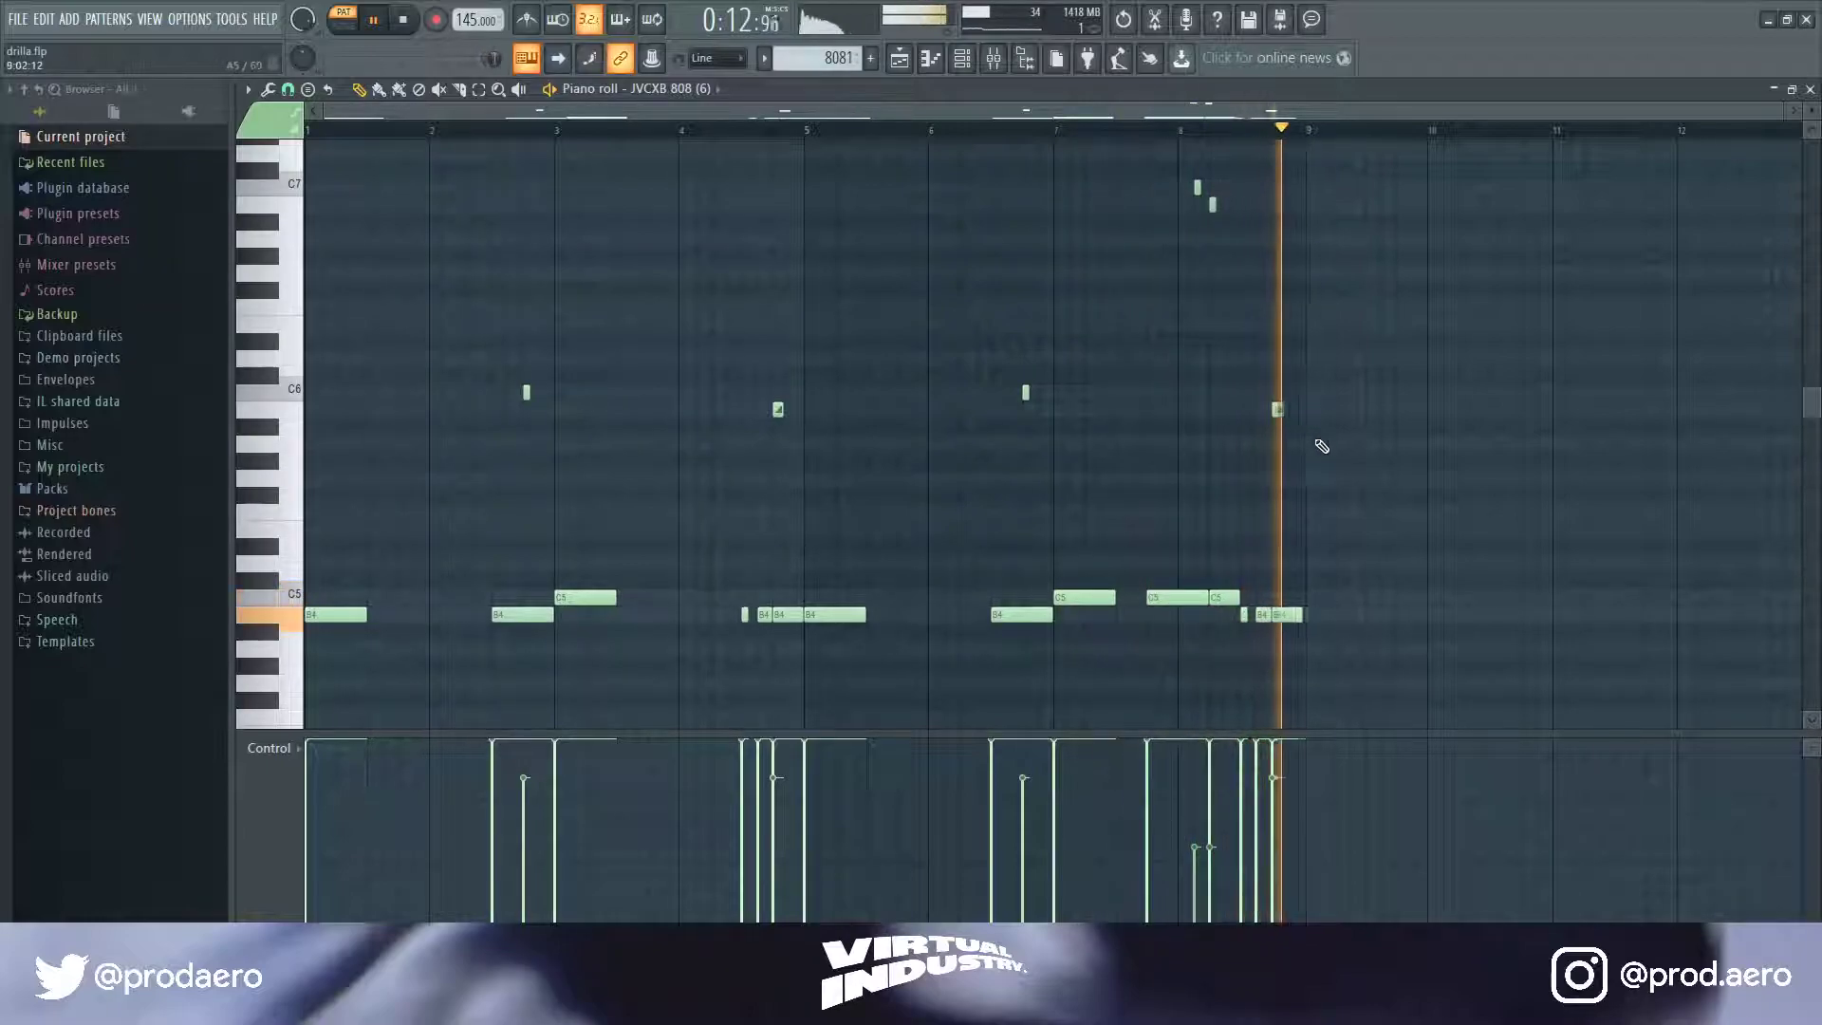
{"action": "key", "text": "space"}
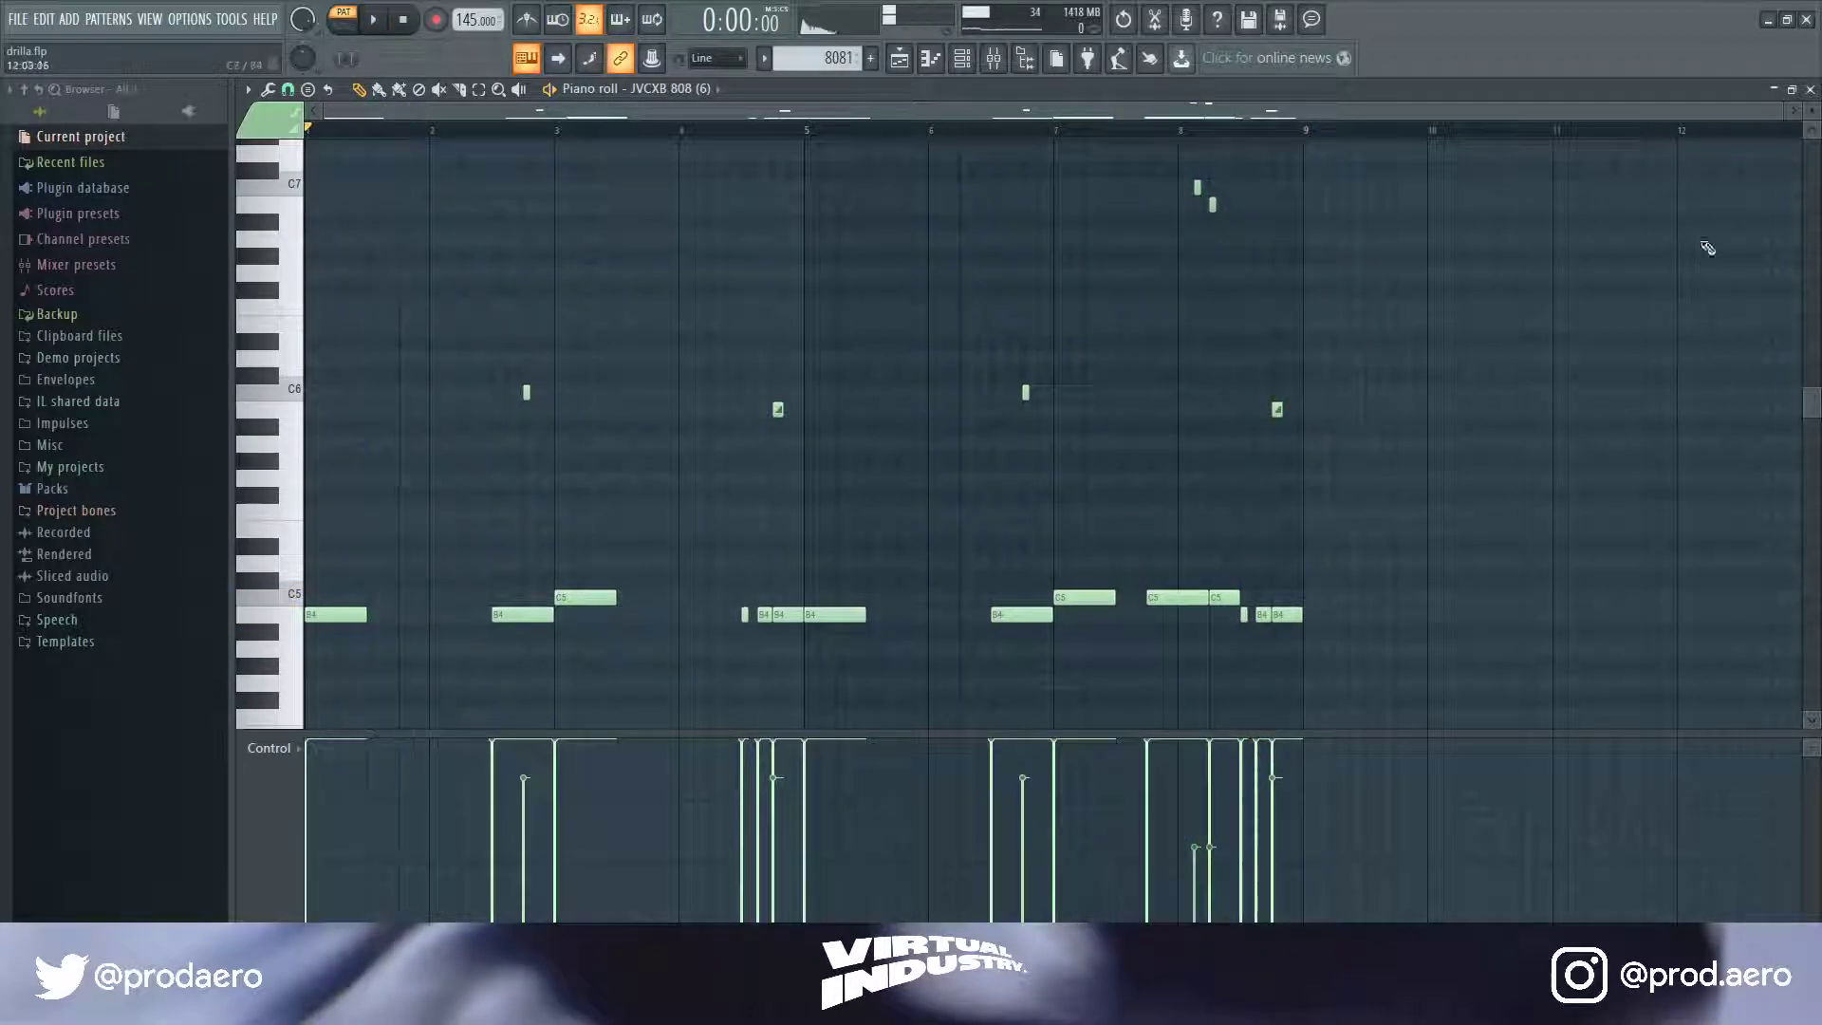
{"action": "left_click", "coordinate": [1810, 90]}
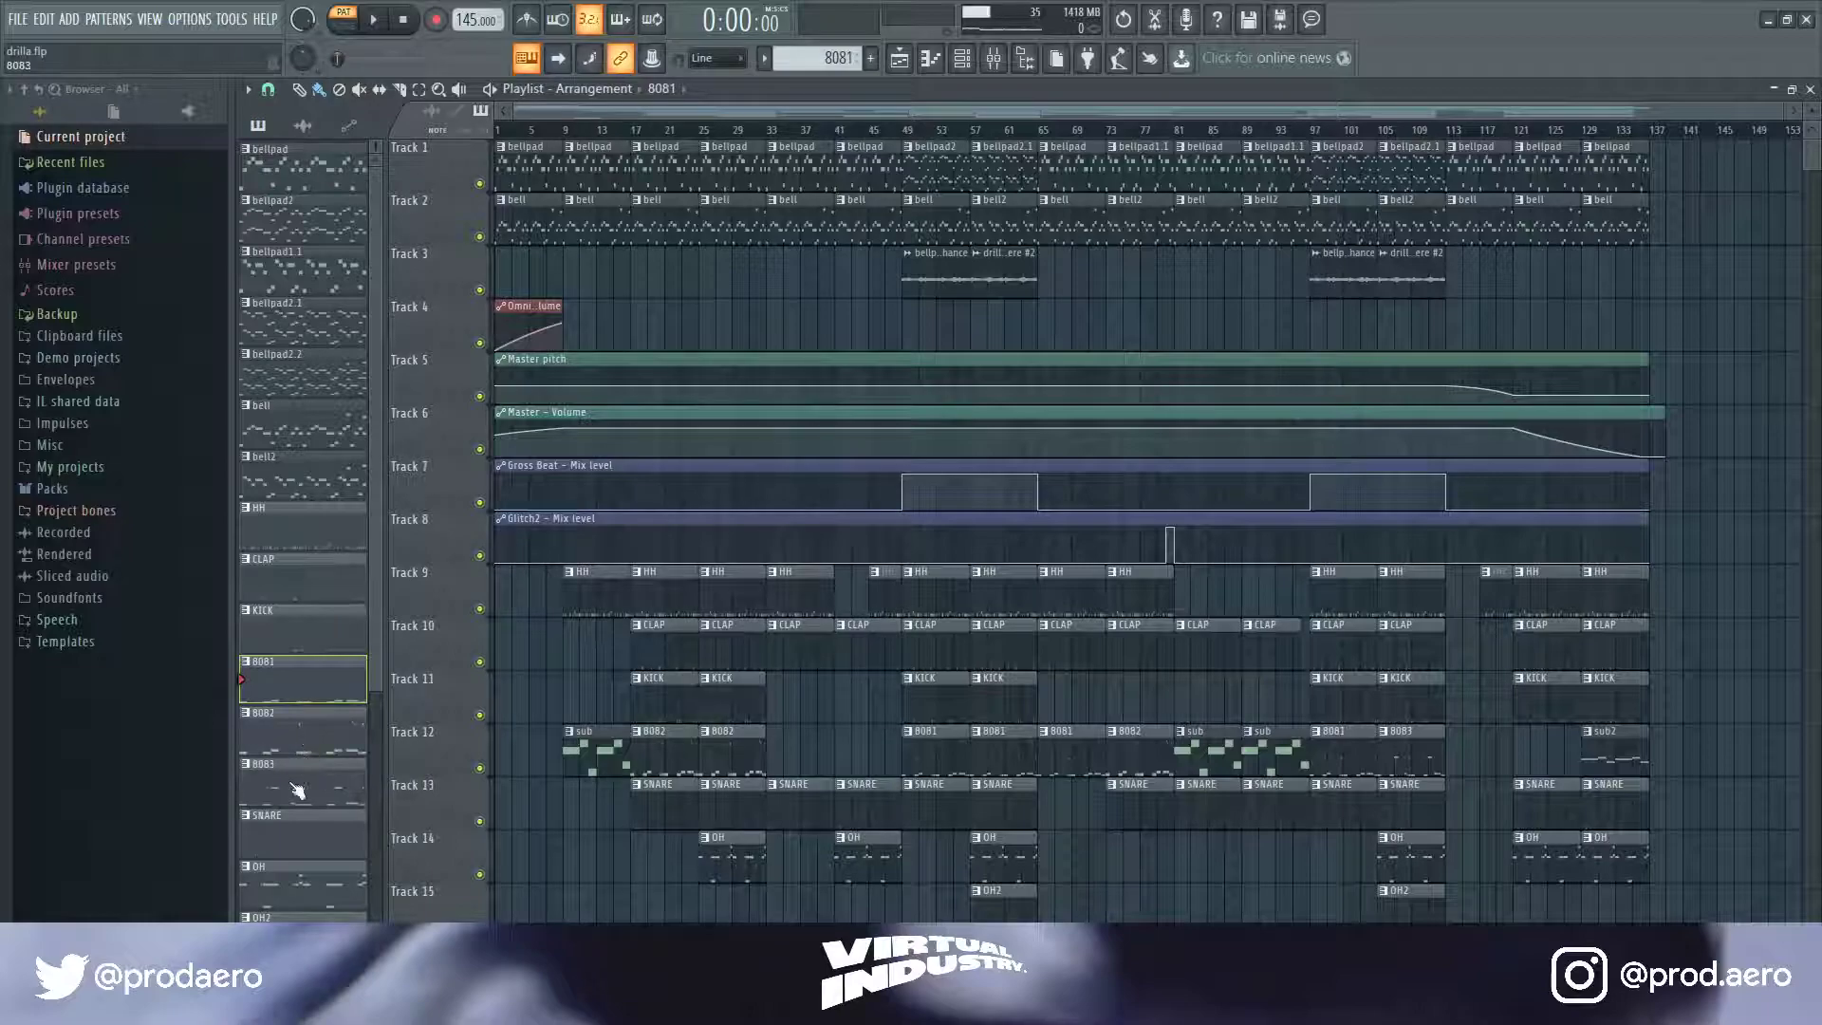
{"action": "left_click", "coordinate": [297, 790]}
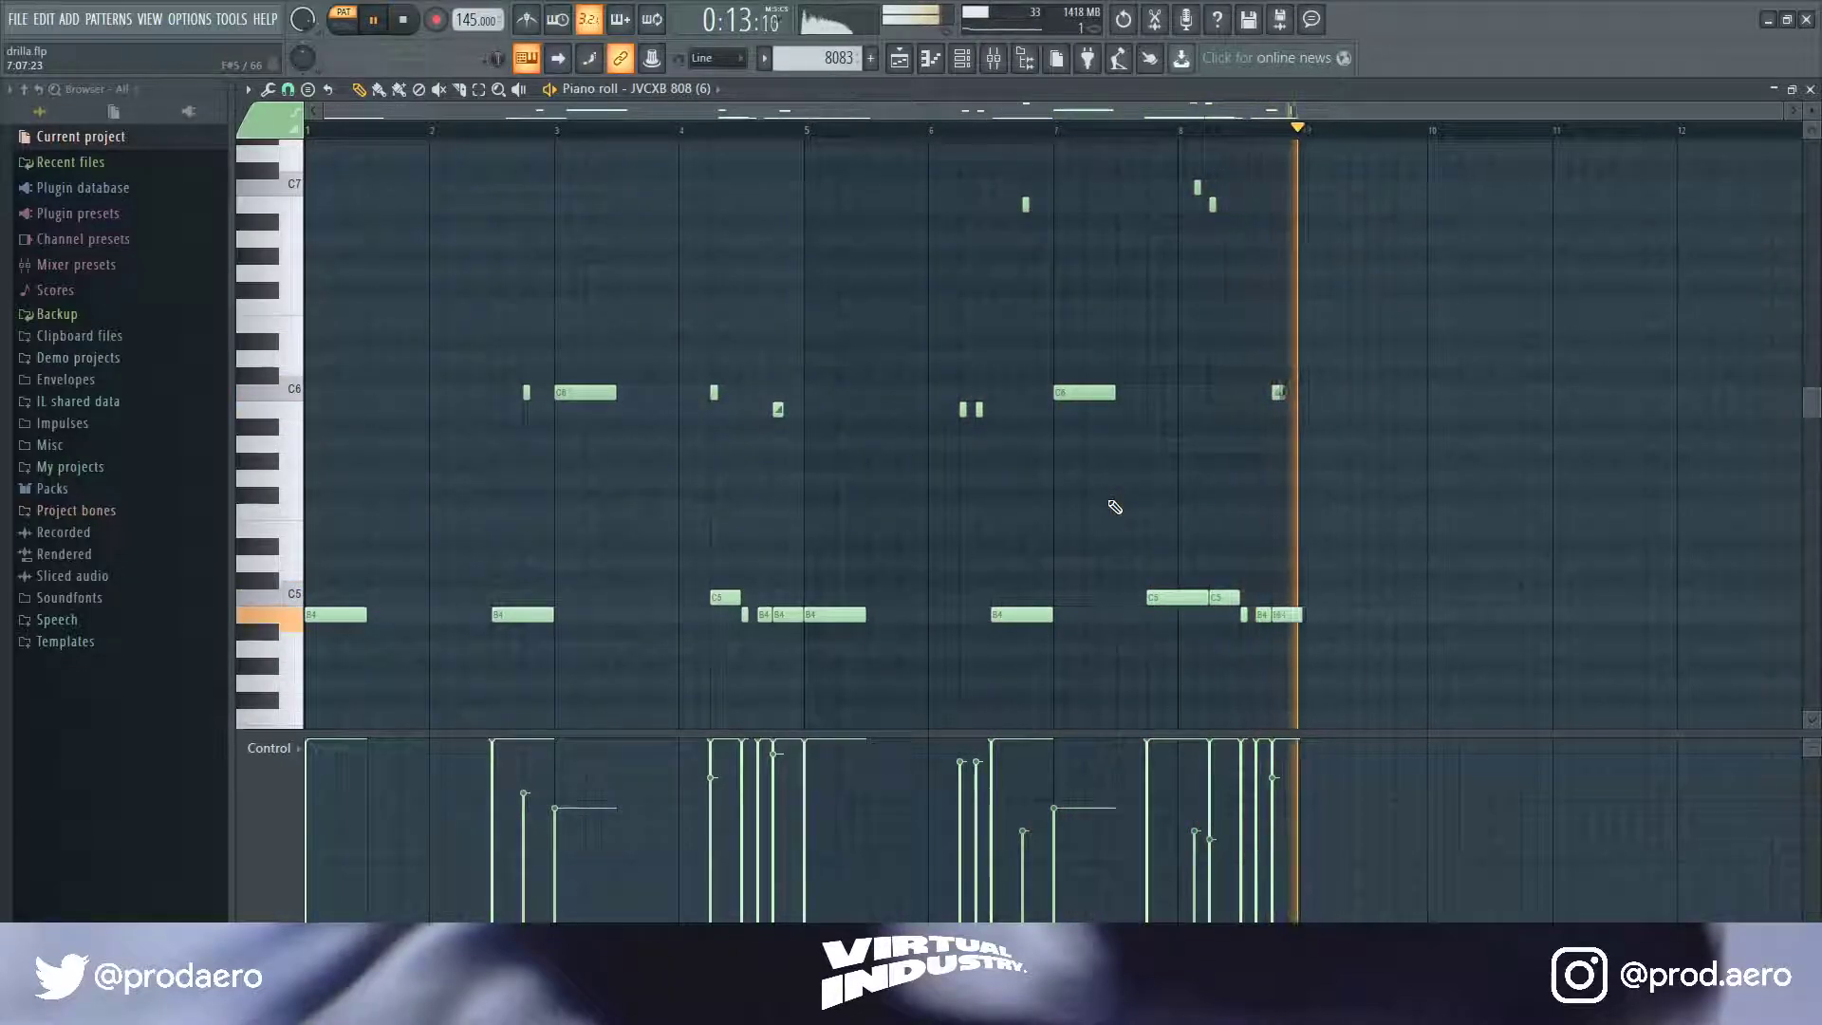
{"action": "key", "text": "space"}
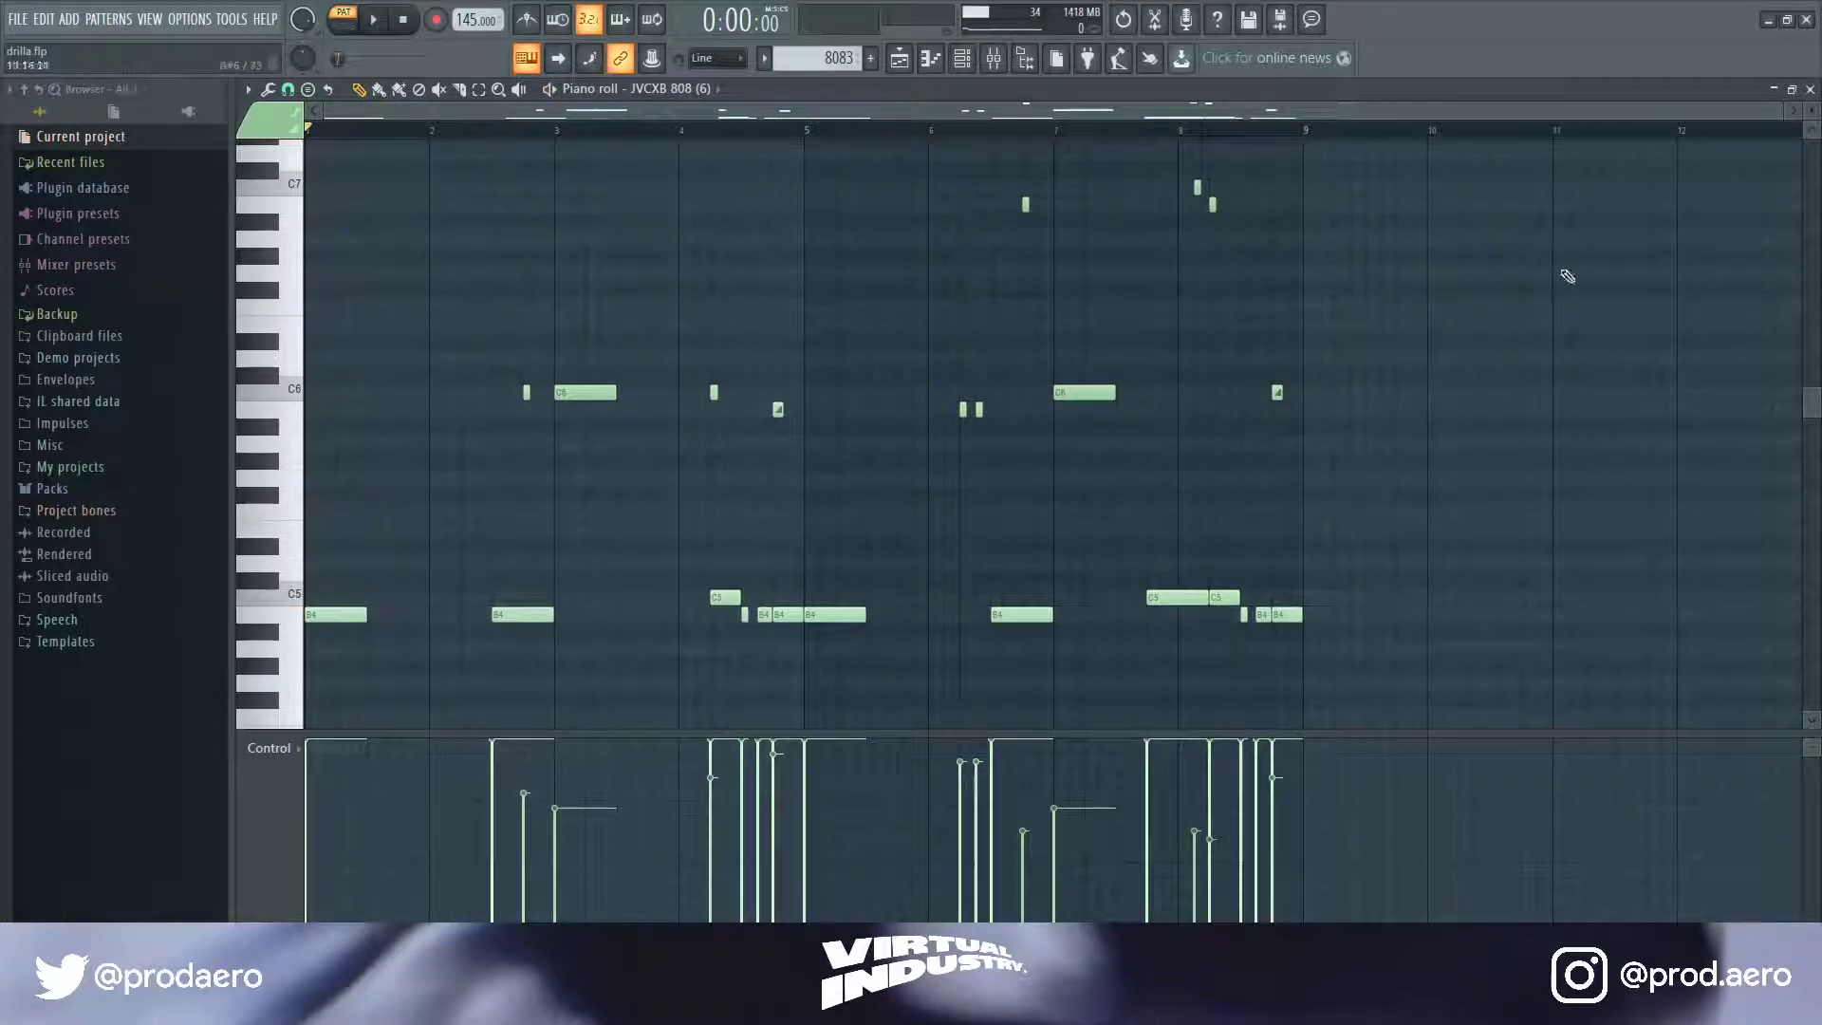
{"action": "left_click", "coordinate": [1809, 93]}
- Play the SNARE pattern in the piano roll and return to the playlist
{"action": "double_click", "coordinate": [291, 841]}
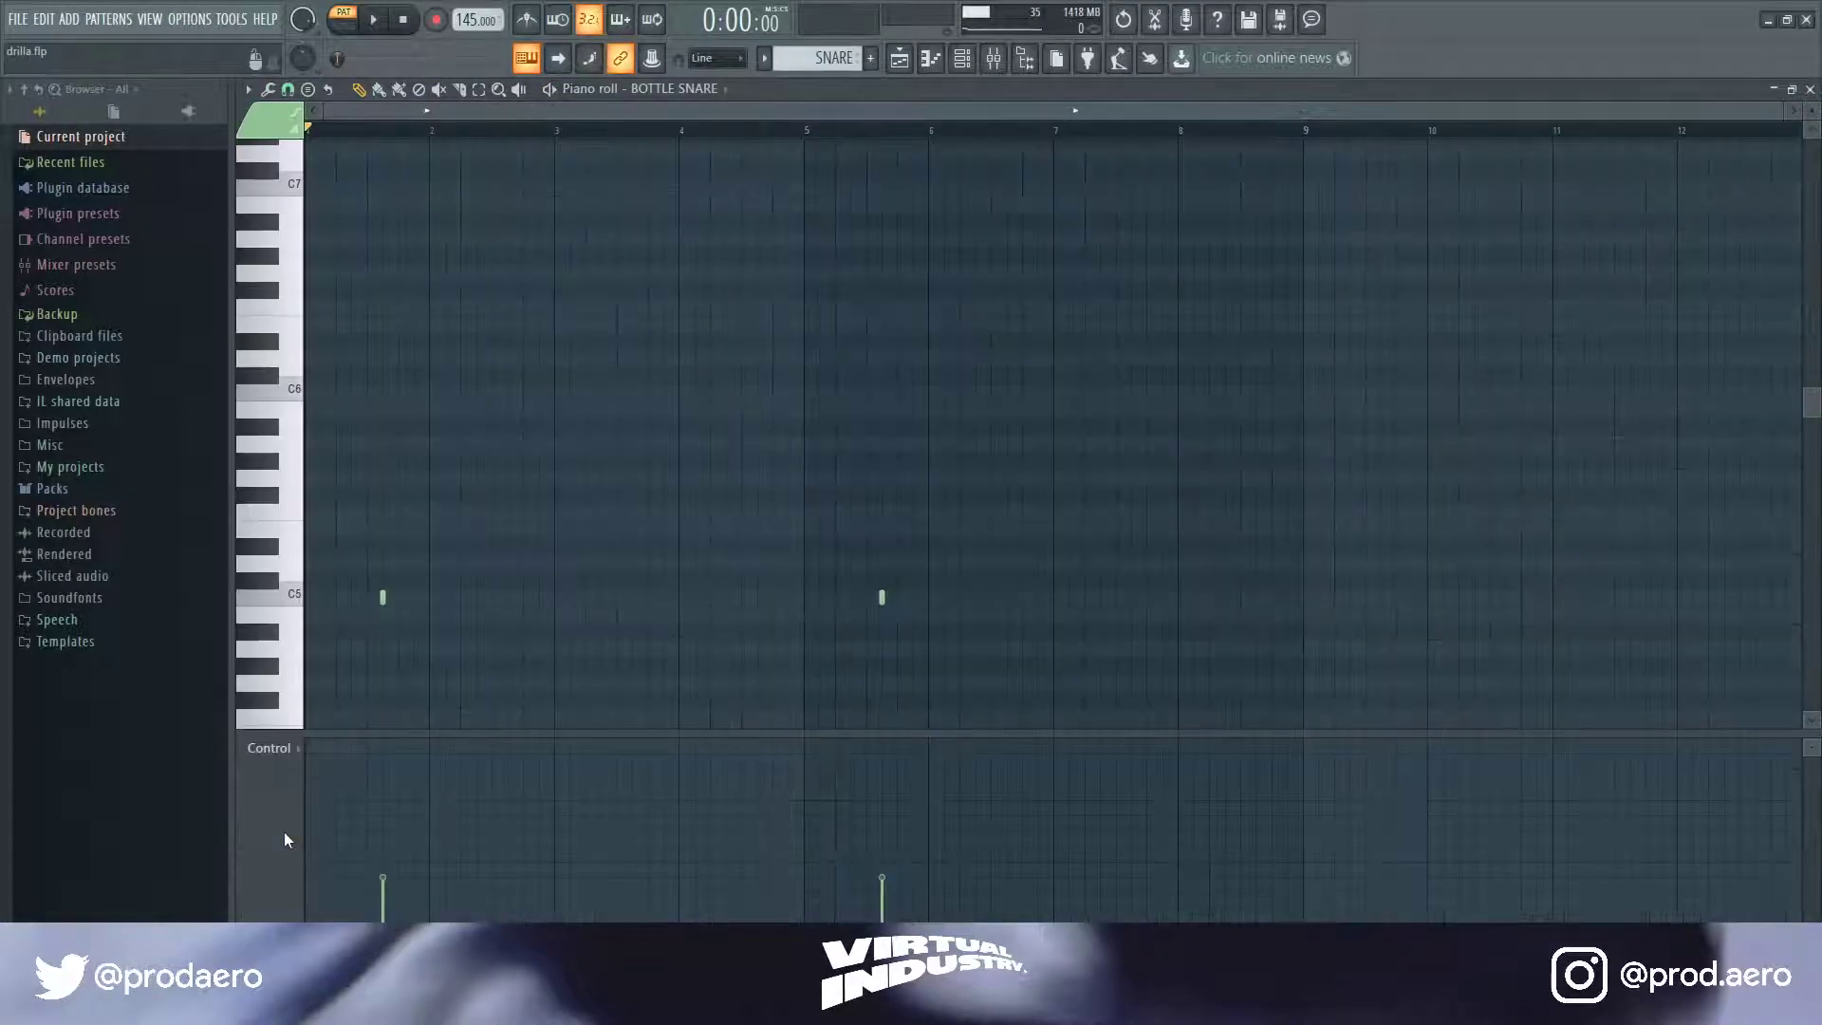
{"action": "key", "text": "space"}
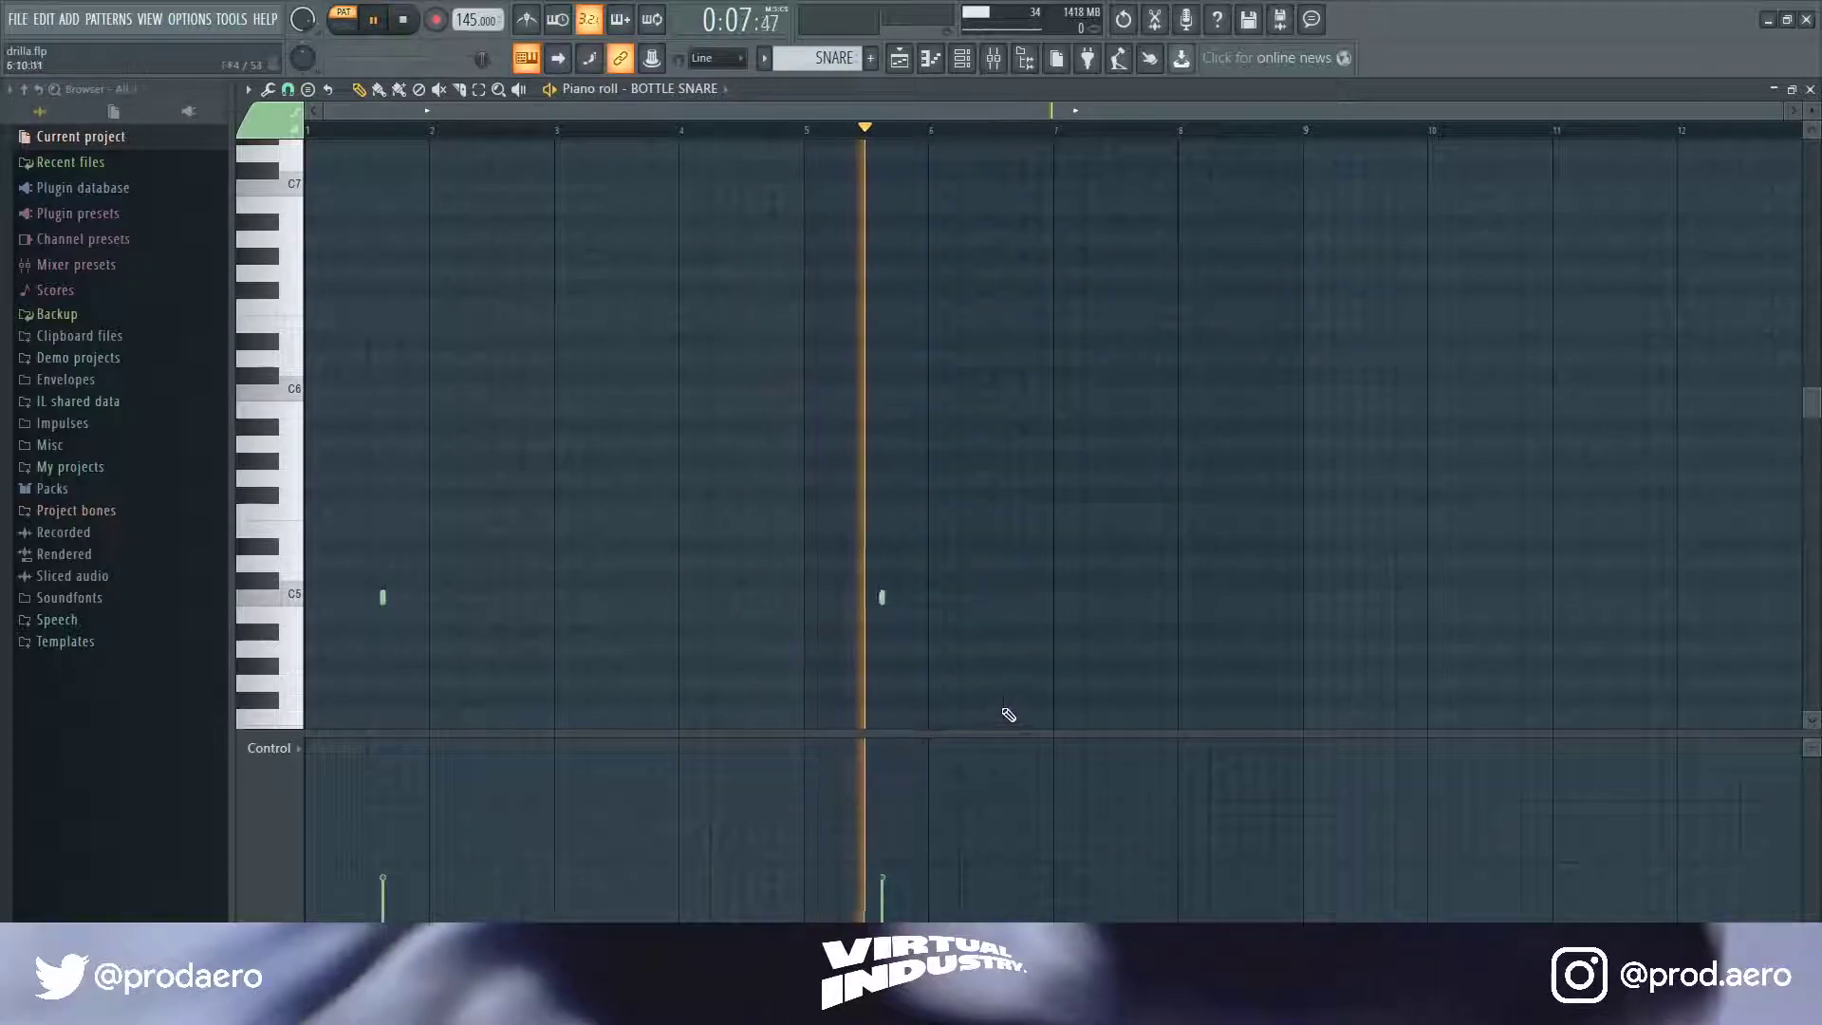
{"action": "key", "text": "space"}
{"action": "left_click", "coordinate": [1811, 90]}
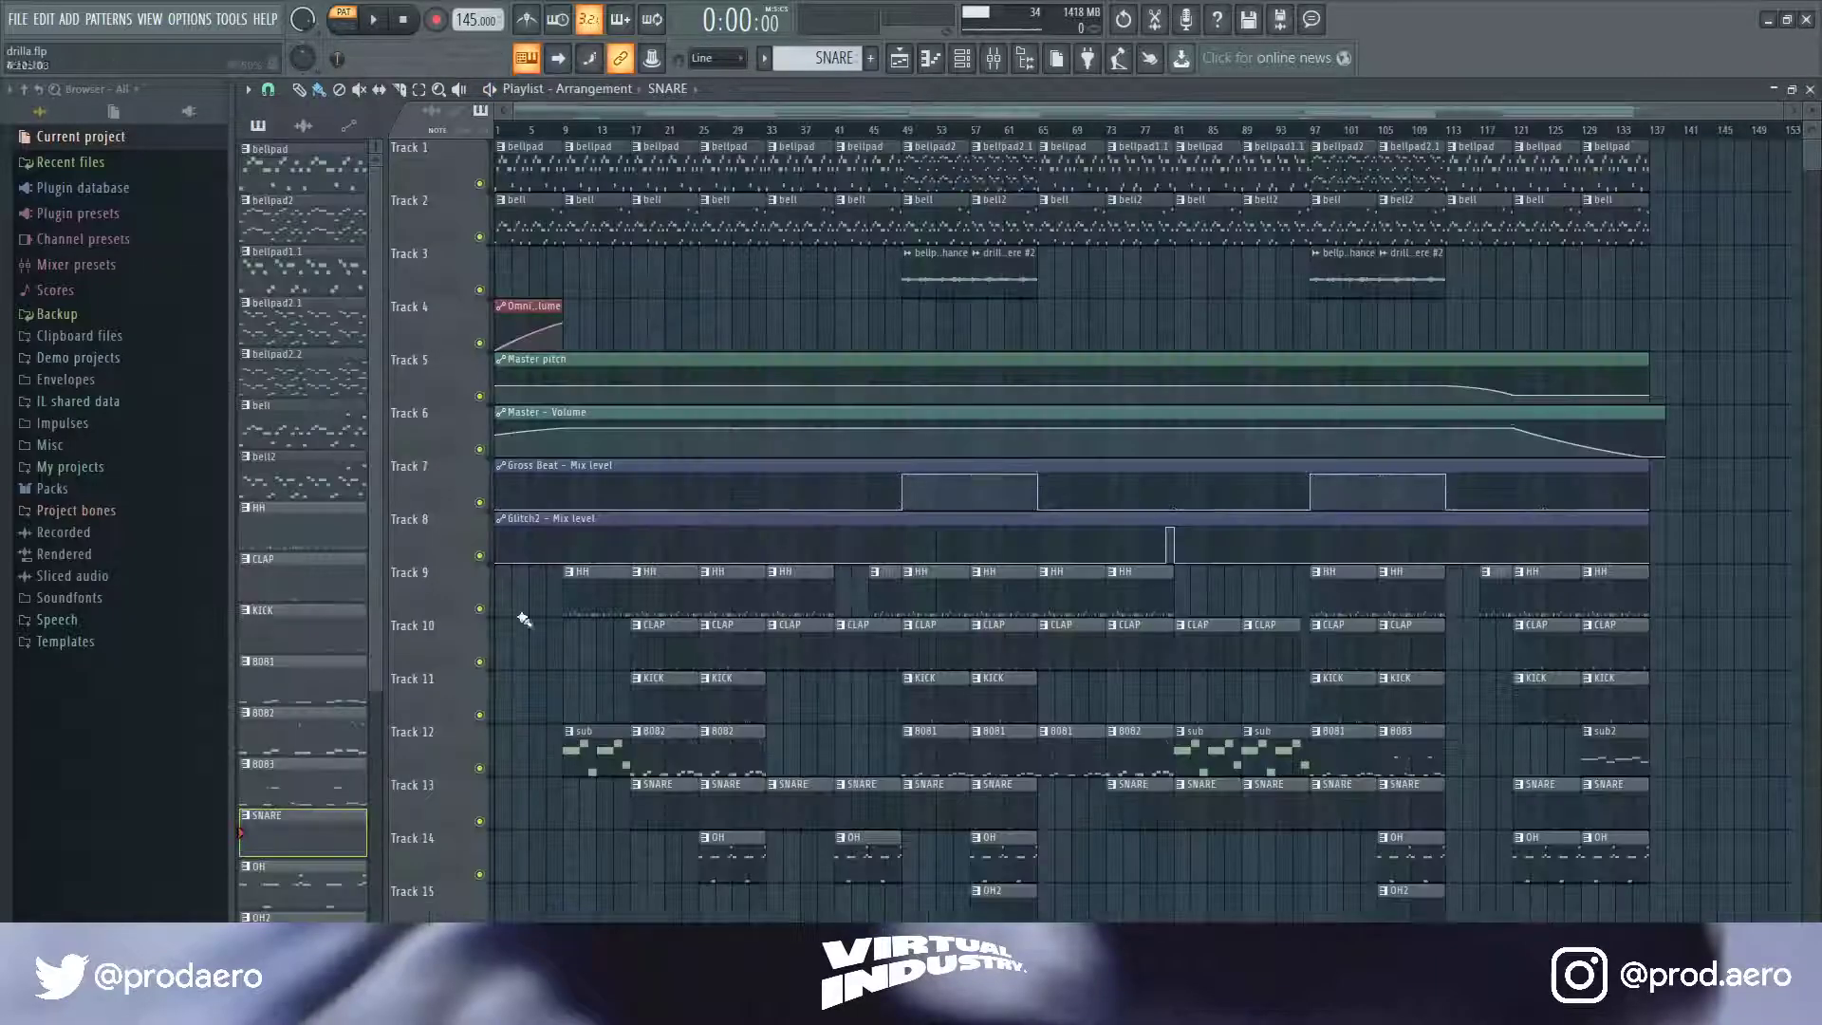
- Play the OH pattern in the piano roll, examine its upper and lower notes, and return to the playlist
{"action": "scroll", "coordinate": [313, 778], "scroll_direction": "down", "scroll_amount": 3}
{"action": "double_click", "coordinate": [310, 756]}
{"action": "key", "text": "space"}
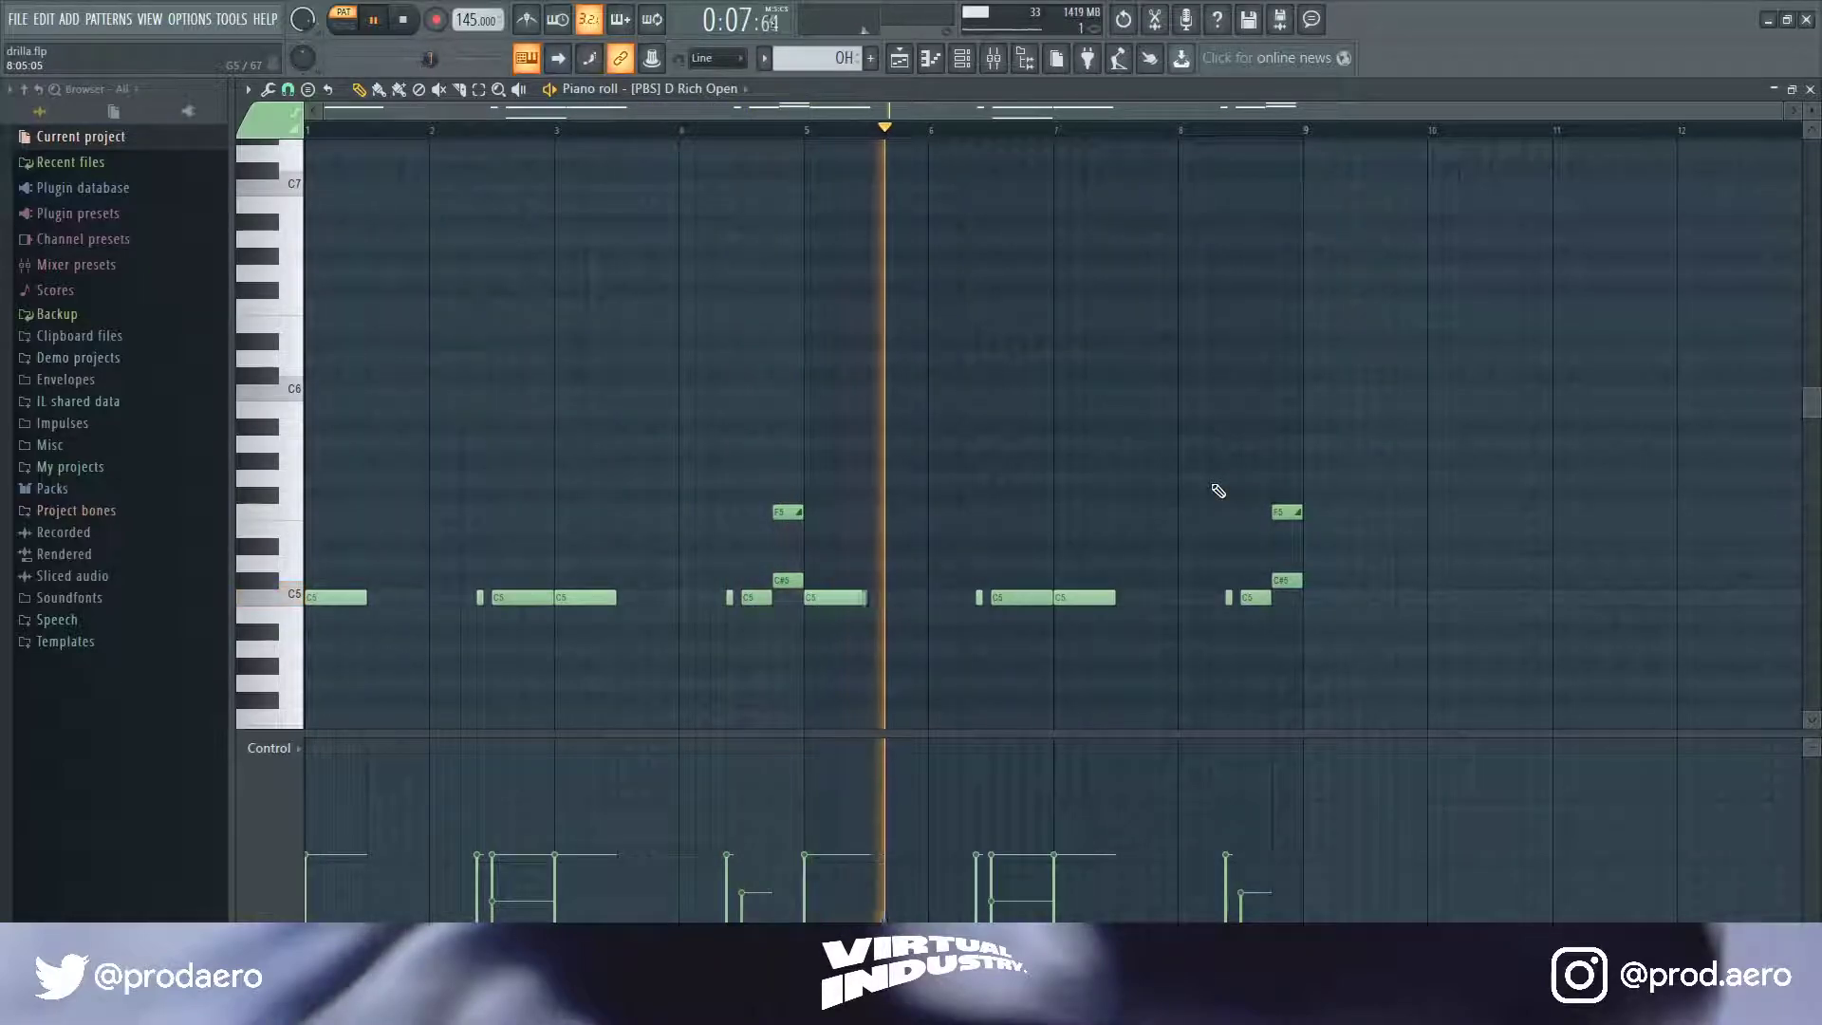
{"action": "scroll", "coordinate": [1138, 589], "scroll_direction": "up", "scroll_amount": 3}
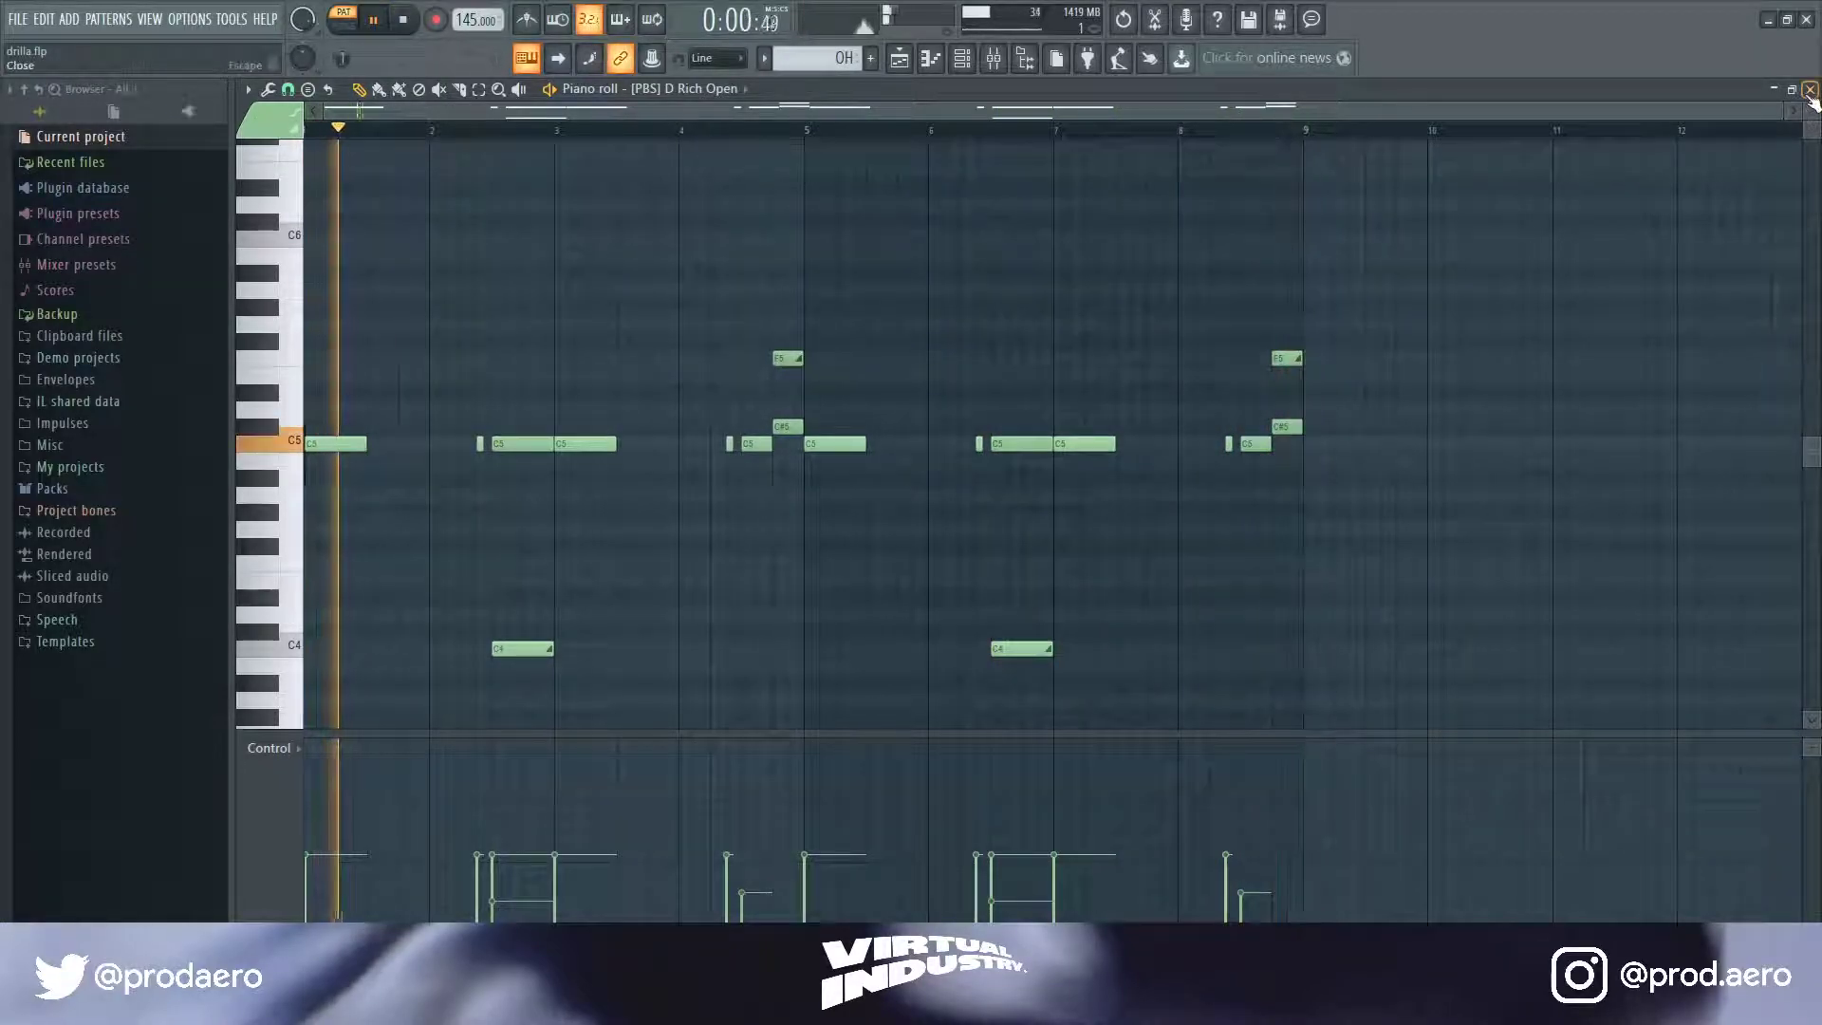
{"action": "key", "text": "space"}
{"action": "key", "text": "F5"}
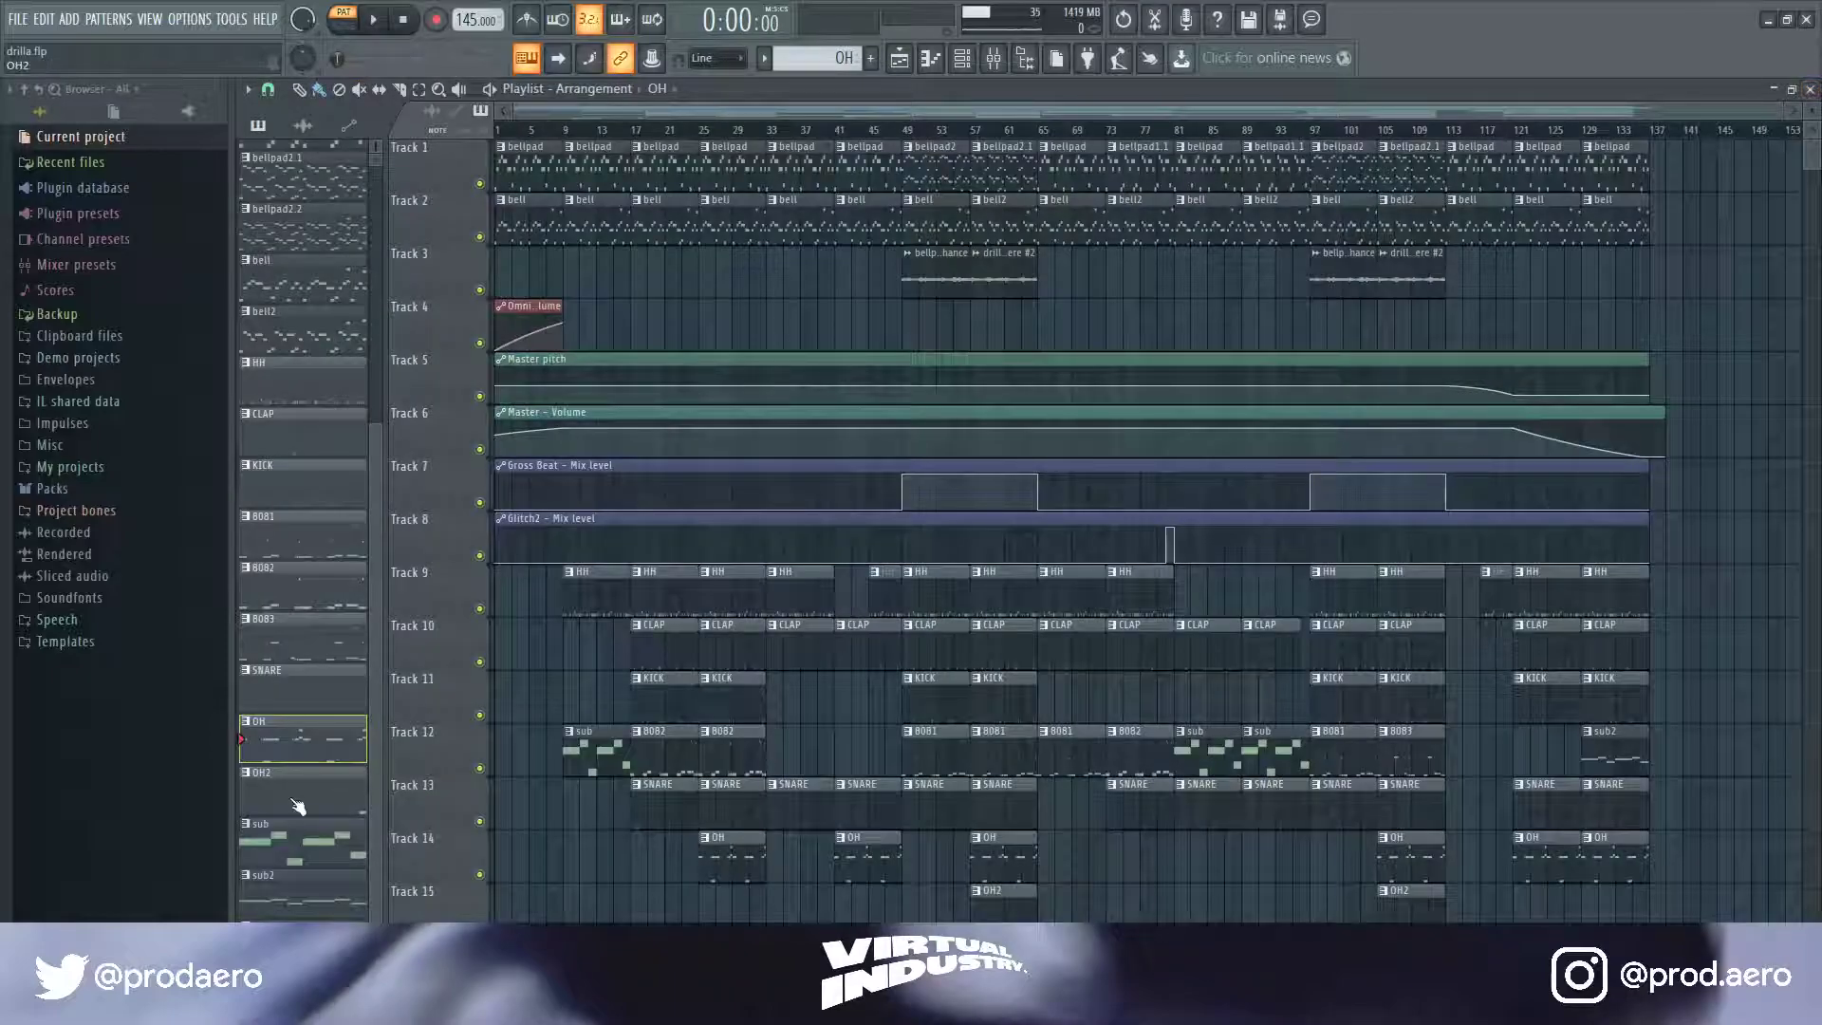
- Play the OH2 pattern in the piano roll and return to the playlist
{"action": "left_click", "coordinate": [301, 802]}
{"action": "key", "text": "F7"}
{"action": "left_click", "coordinate": [940, 133]}
{"action": "key", "text": "space"}
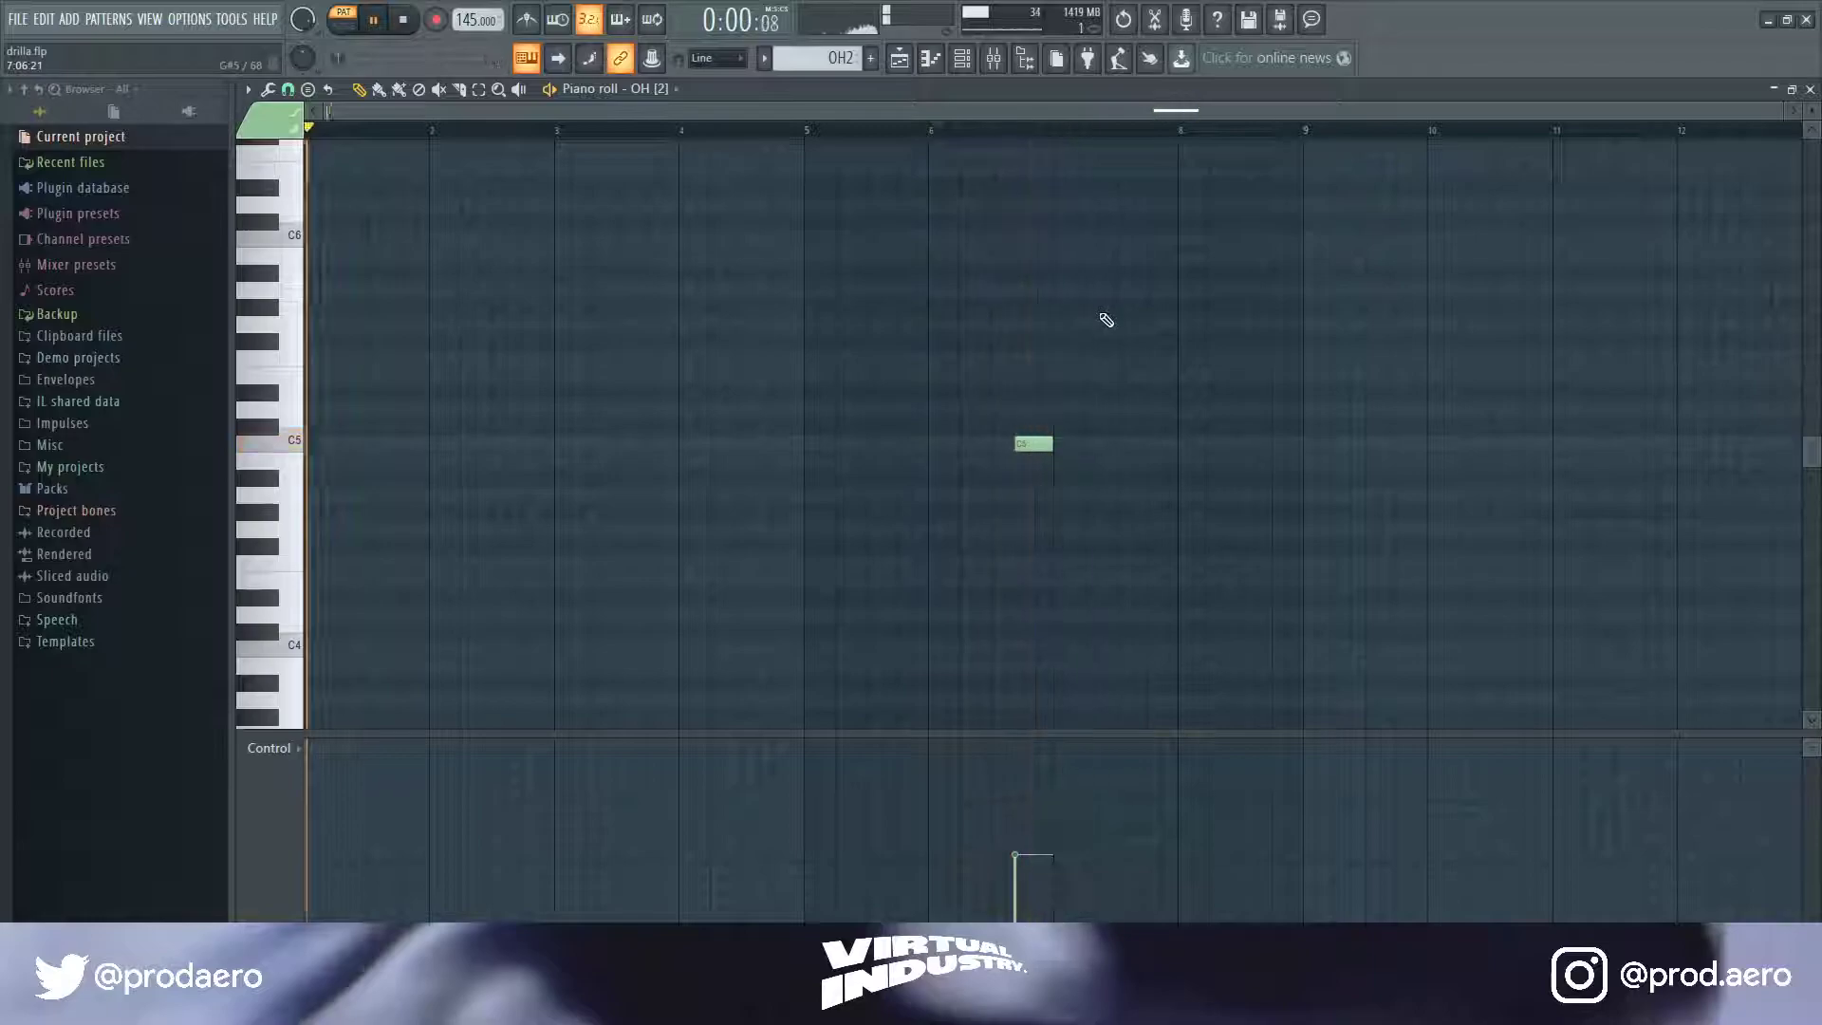
{"action": "key", "text": "space"}
{"action": "key", "text": "F5"}
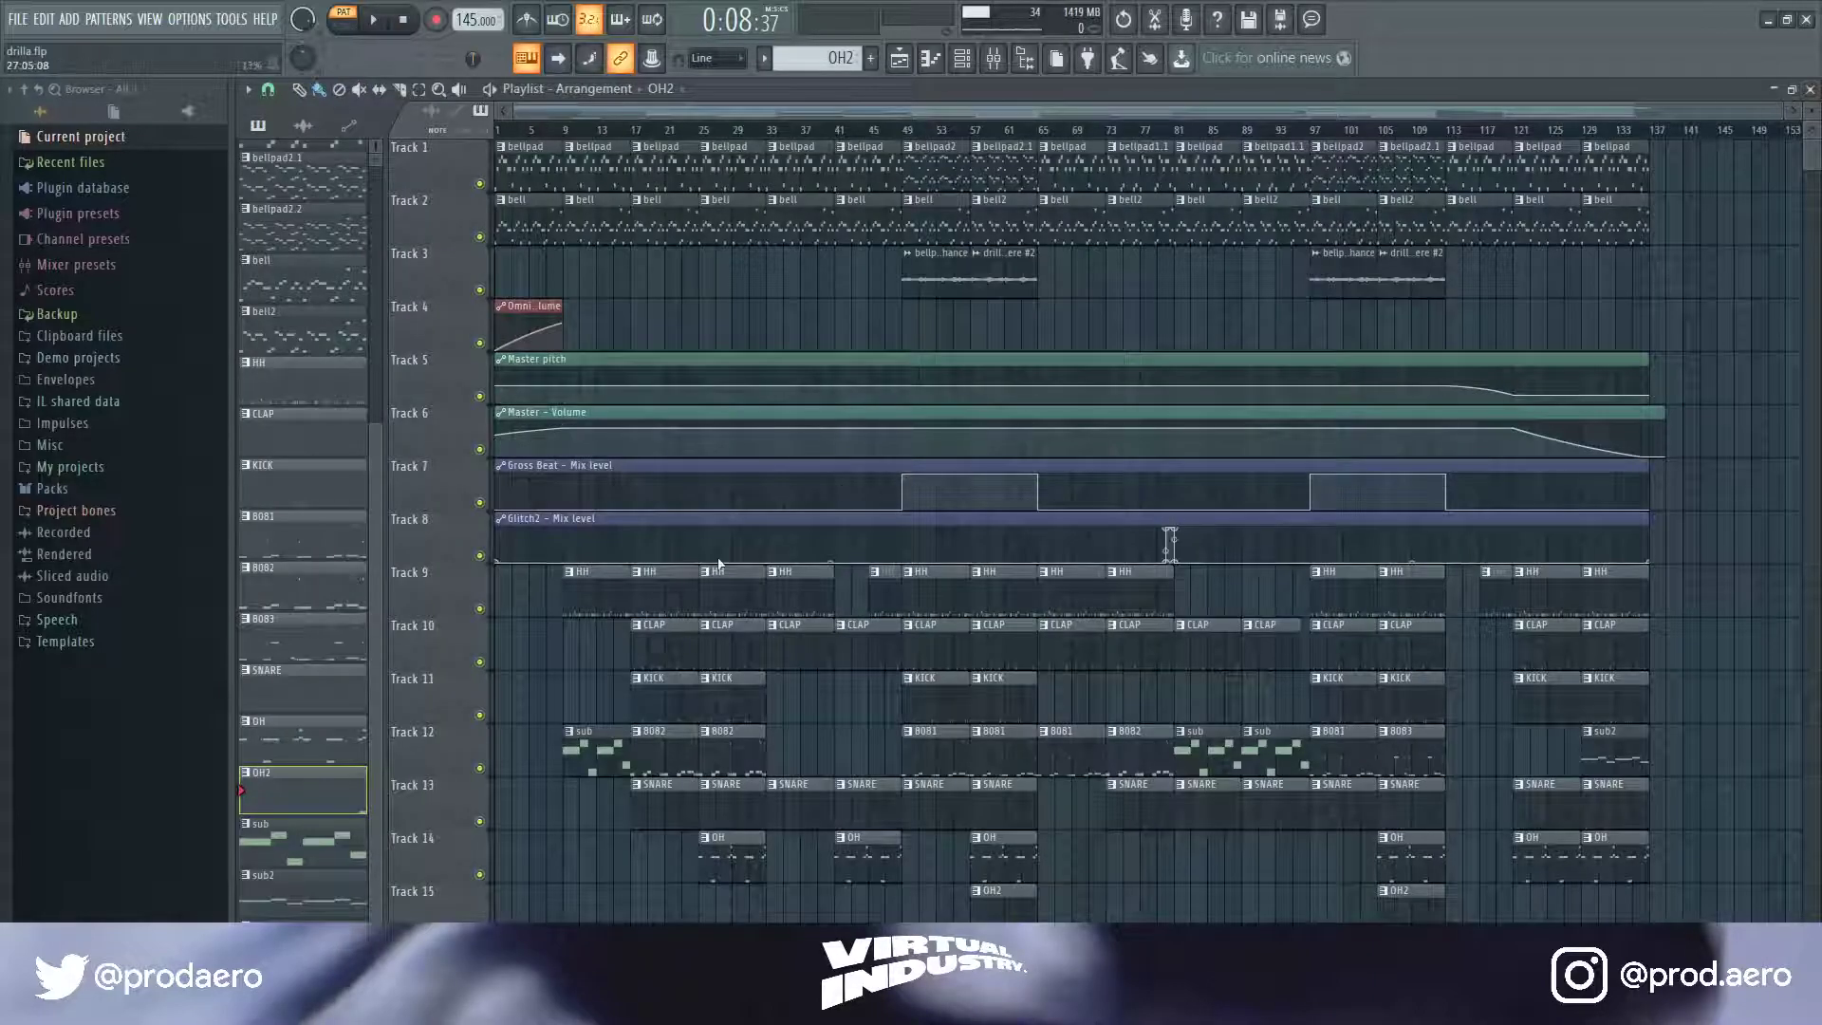
- Play the arrangement in song mode from shortly before bar 49 and follow the playback through the Gross Beat section
{"action": "scroll", "coordinate": [361, 527], "scroll_direction": "up", "scroll_amount": 3}
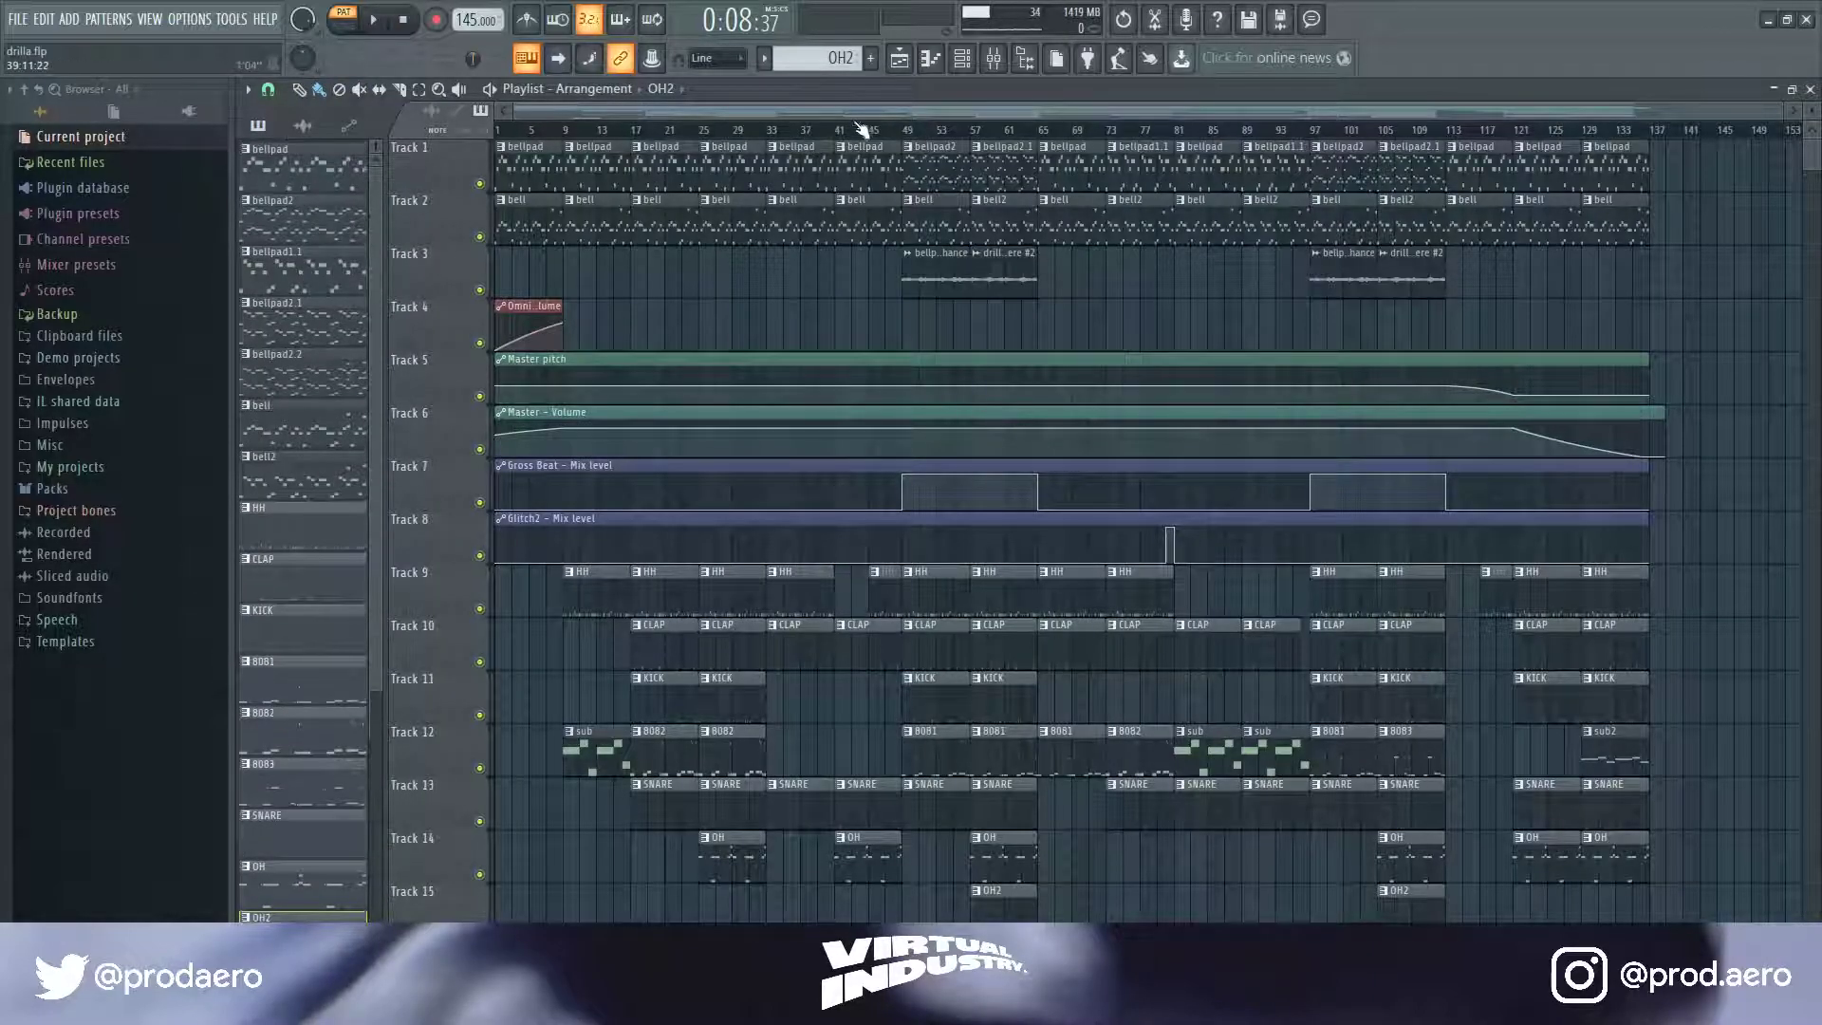
{"action": "key", "text": "space"}
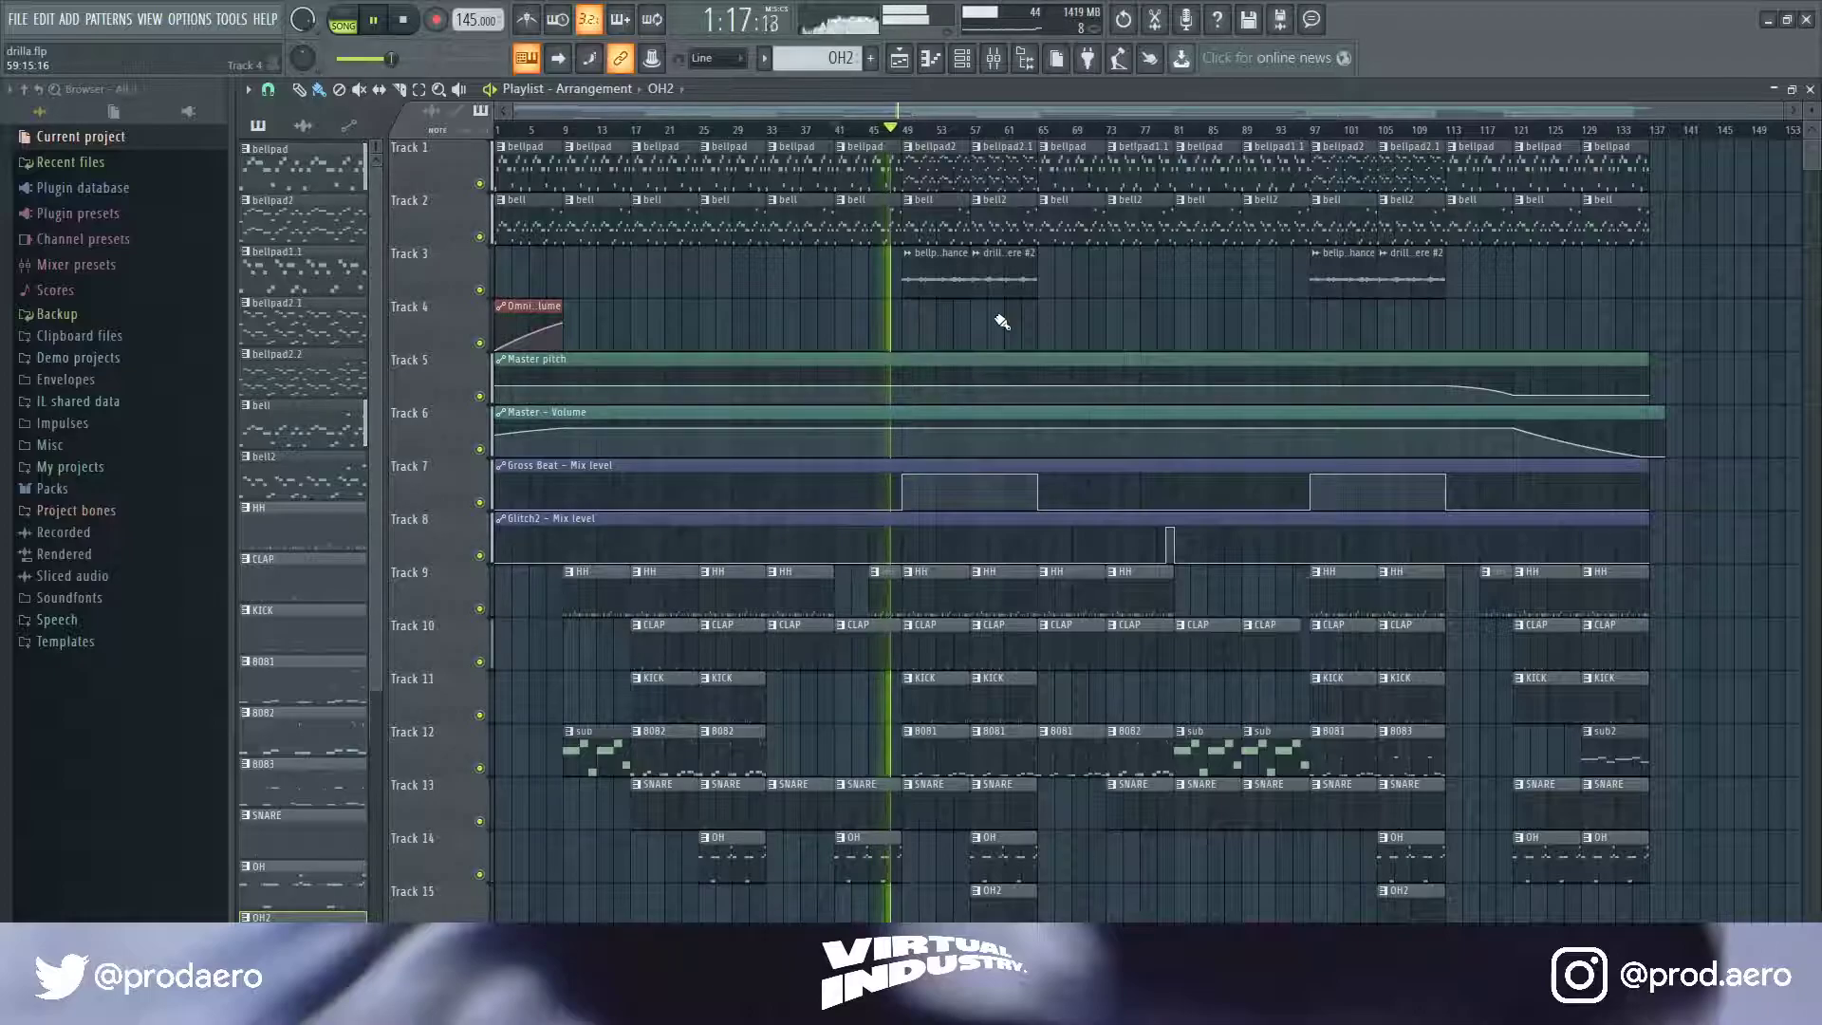
{"action": "scroll", "coordinate": [916, 105], "scroll_direction": "up", "scroll_amount": 5}
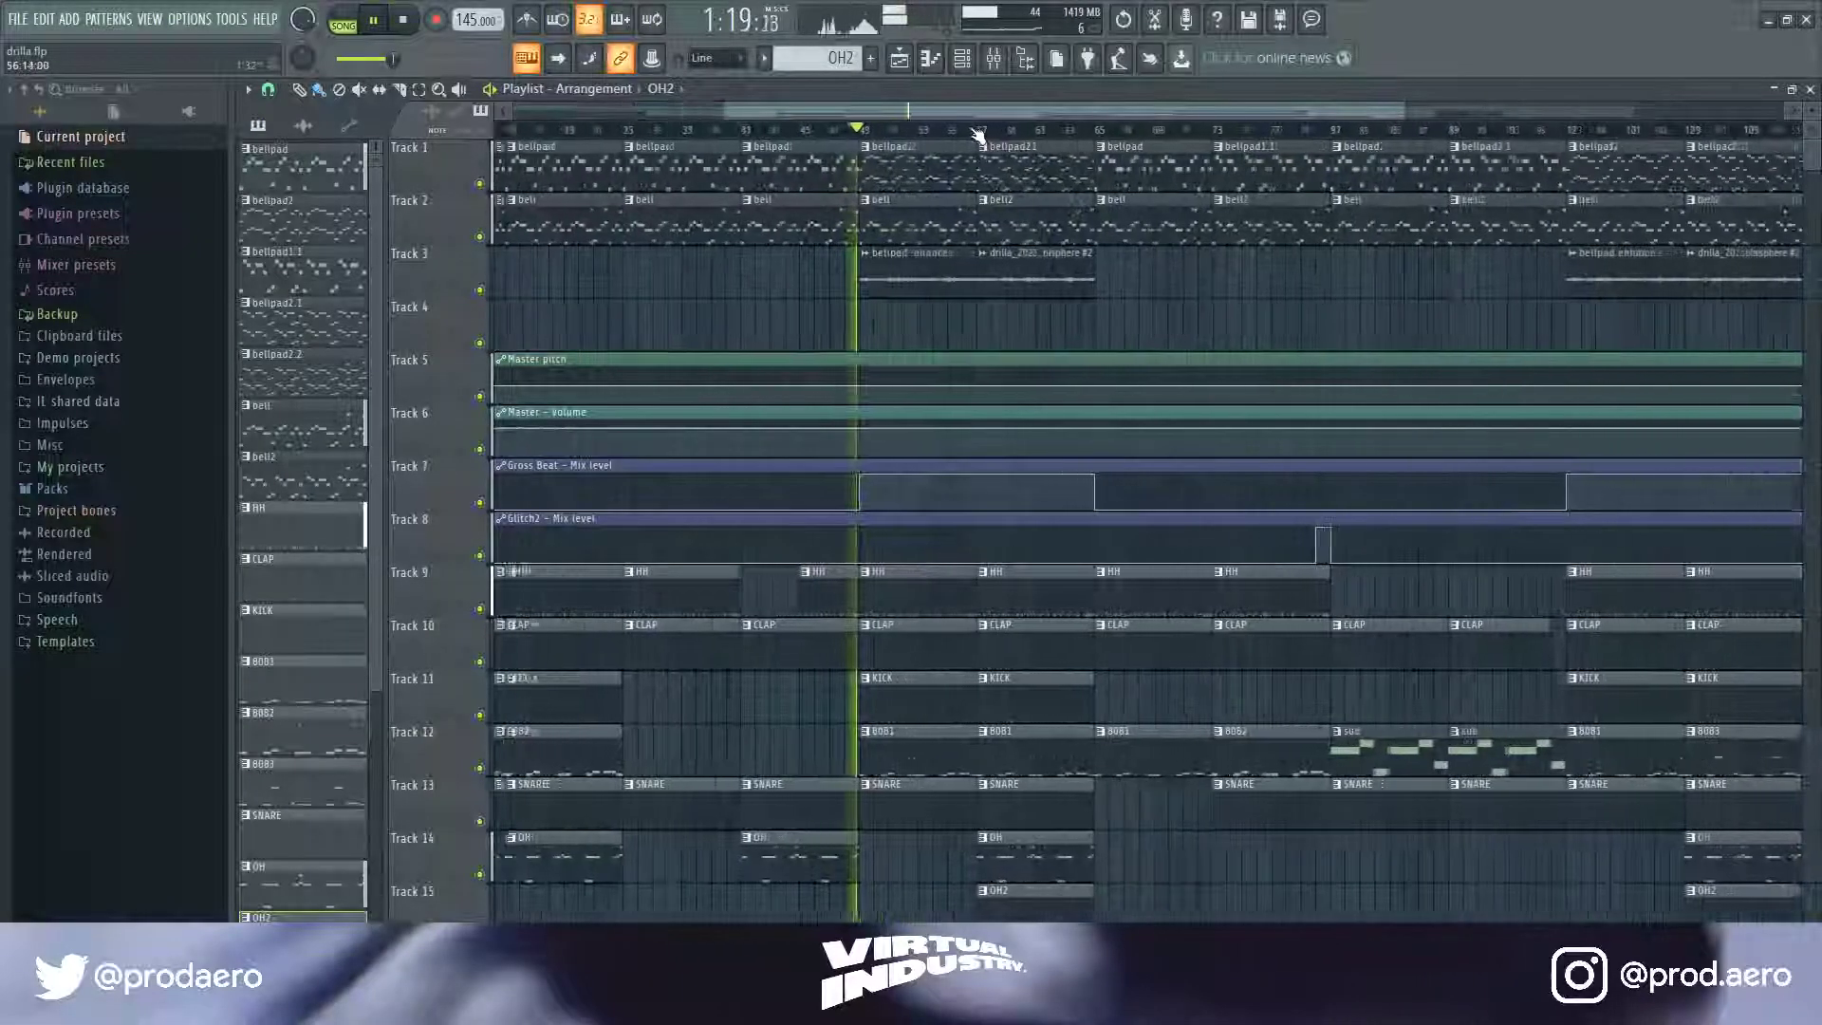
{"action": "left_click_drag", "start_coordinate": [964, 106], "coordinate": [1004, 115]}
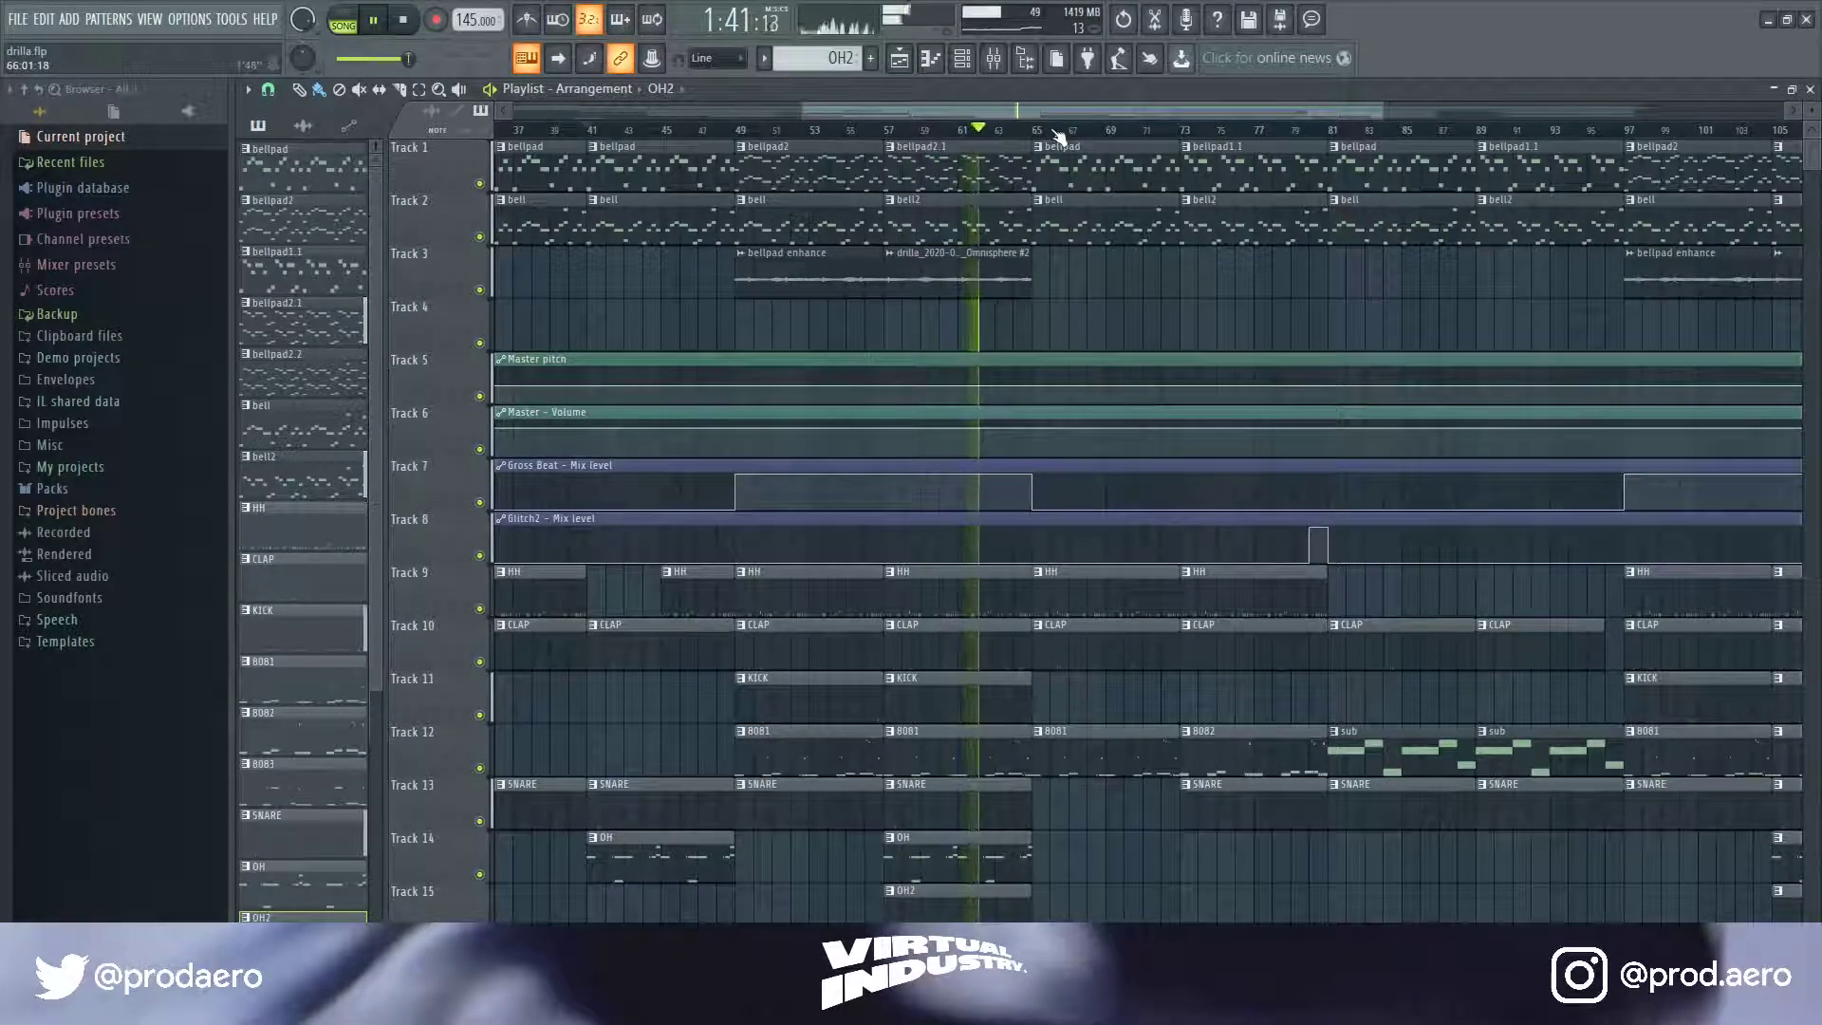
{"action": "scroll", "coordinate": [1058, 137], "scroll_direction": "down", "scroll_amount": 1}
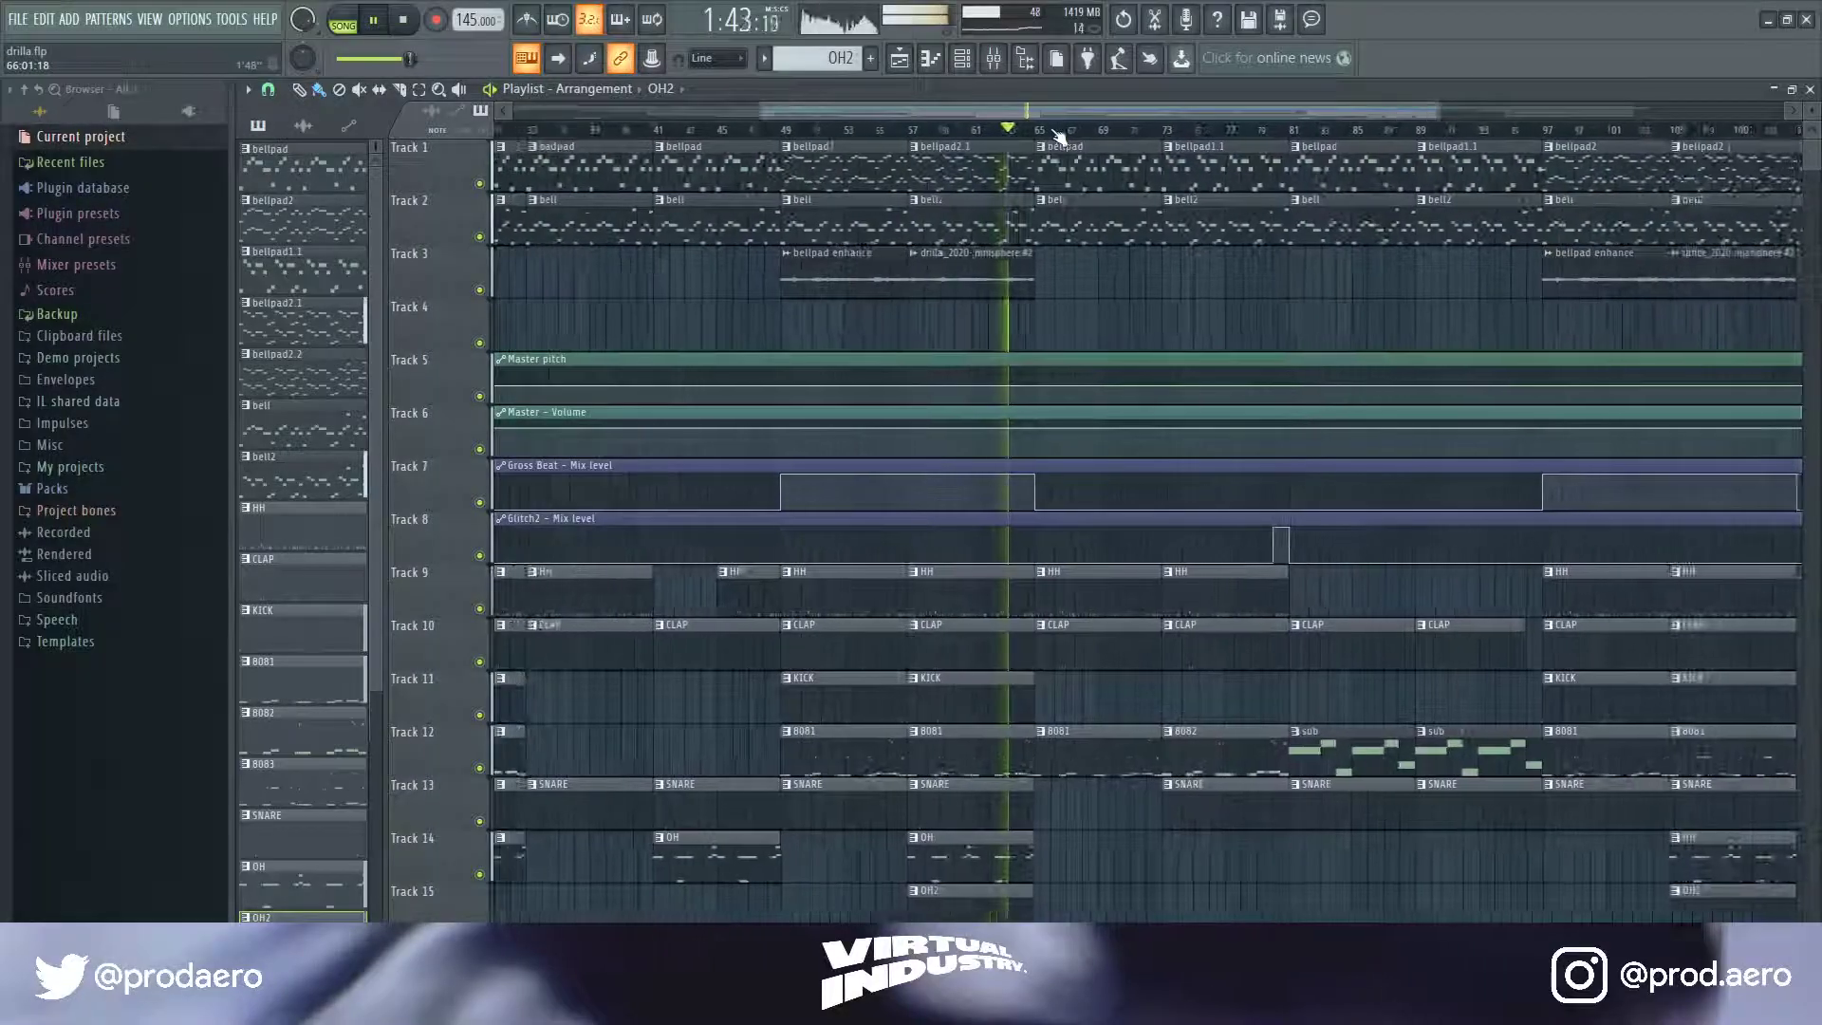